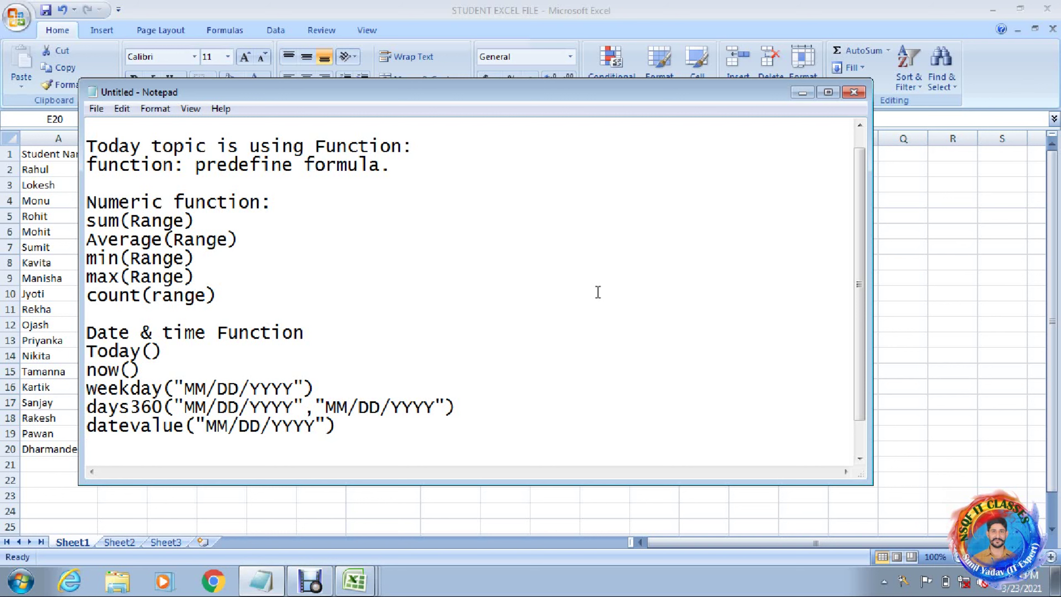
Add the note "starting cell : or .. last cell" after sum(Range) in the numeric function list.
left_click(321, 219)
type(":")
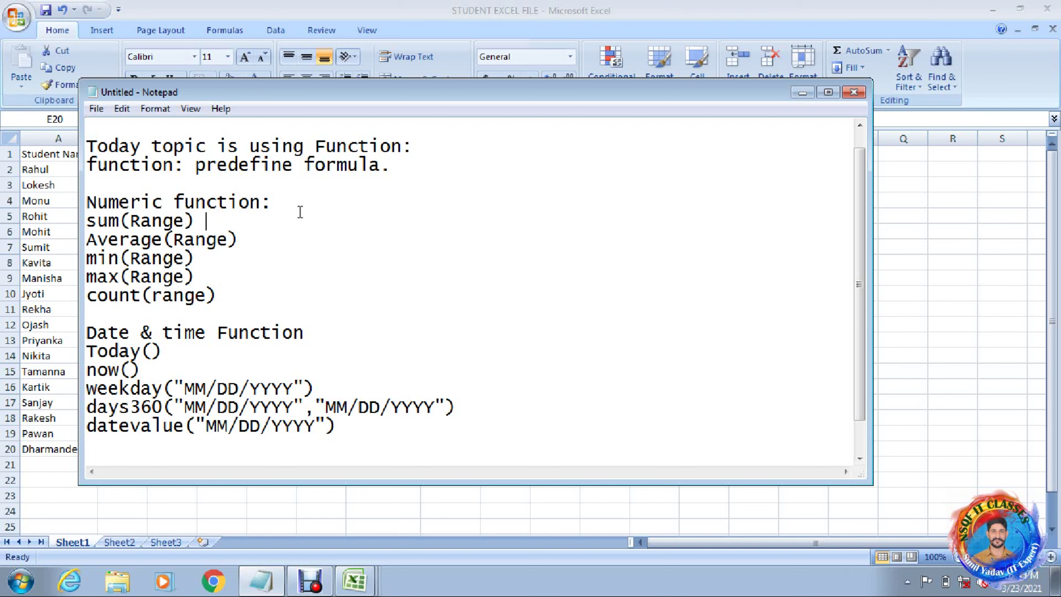
type("startung")
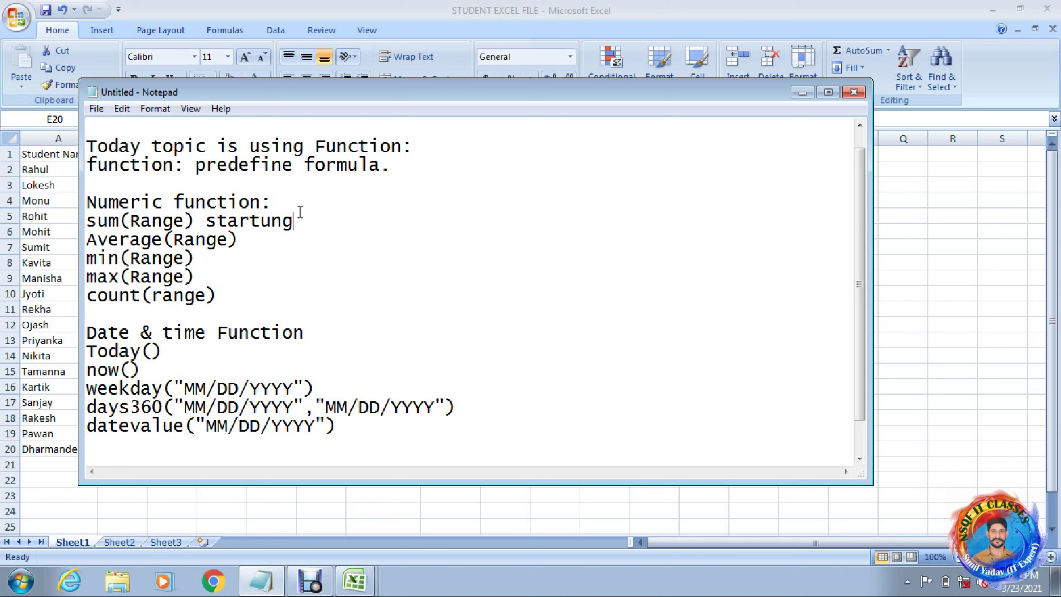
key("BackSpace")
key("BackSpace")
key("BackSpace")
type("ing cell : or .. las")
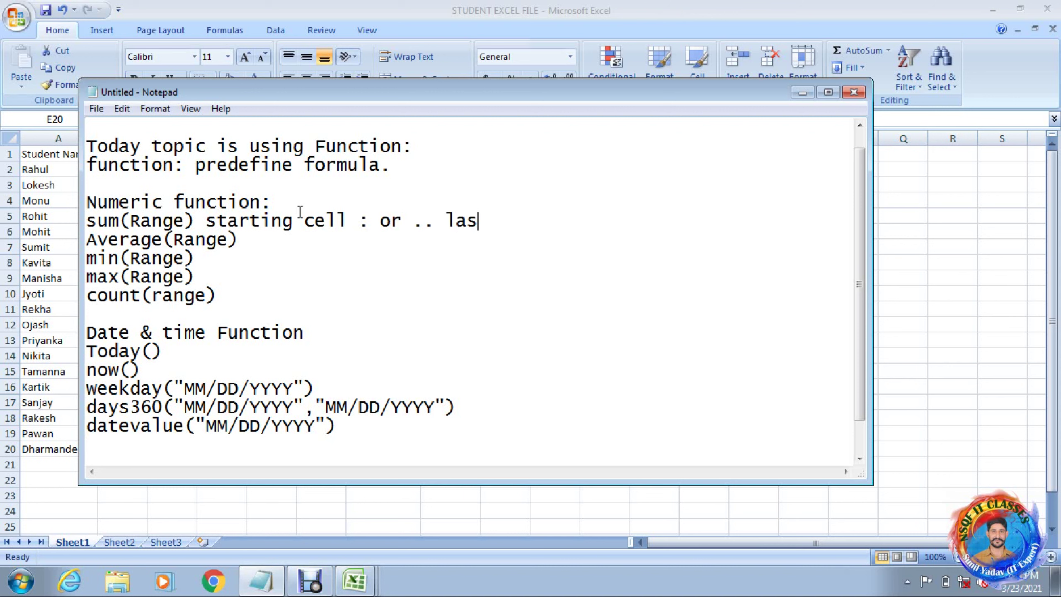
type("t cell")
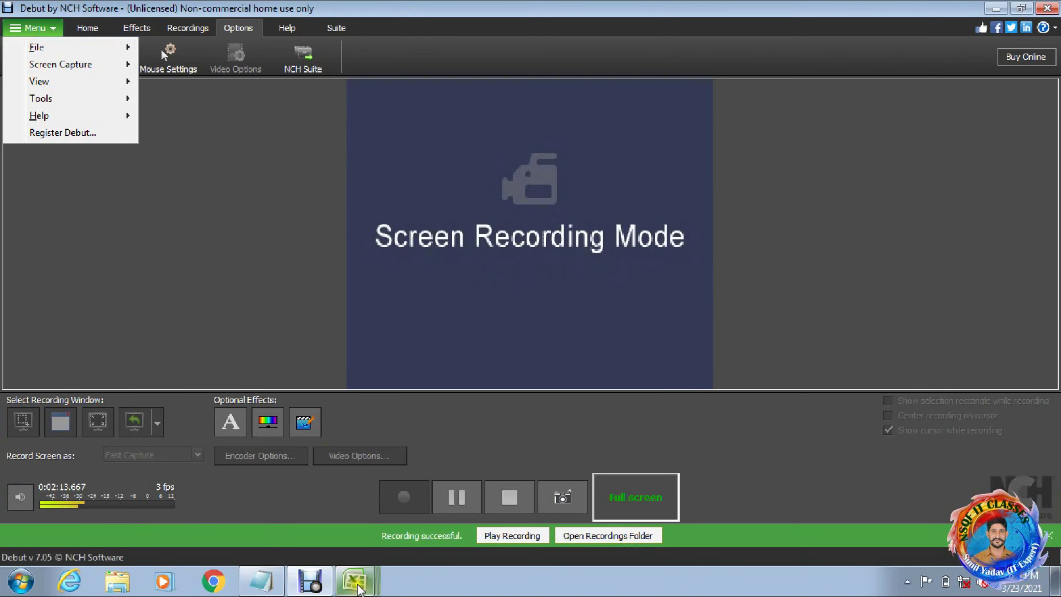
Switch to the student workbook in Excel and enter =SUM(E2:E20) in cell E22 to total the marks.
left_click(356, 582)
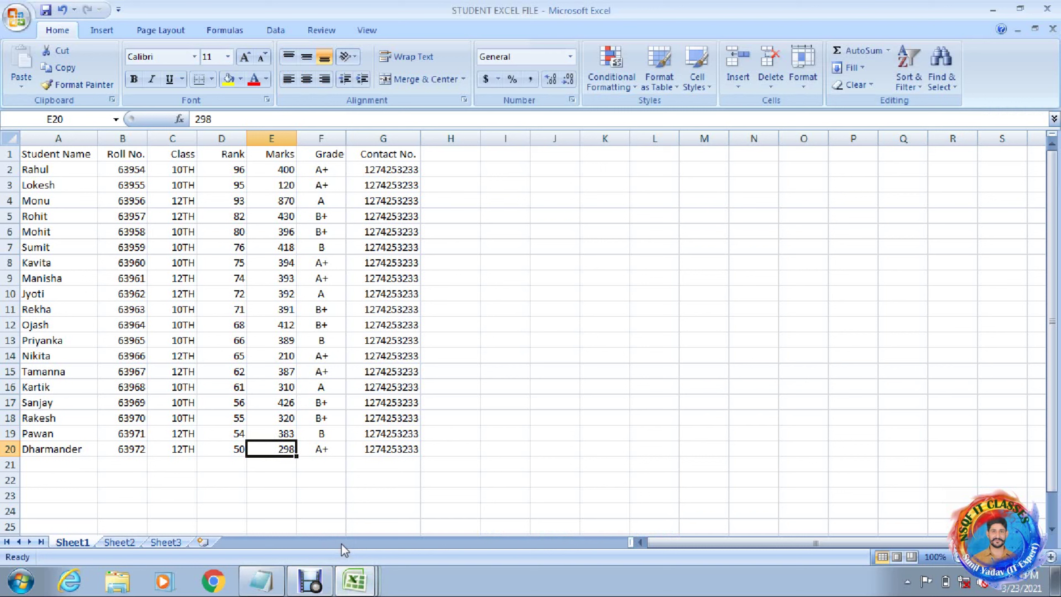
left_click(274, 475)
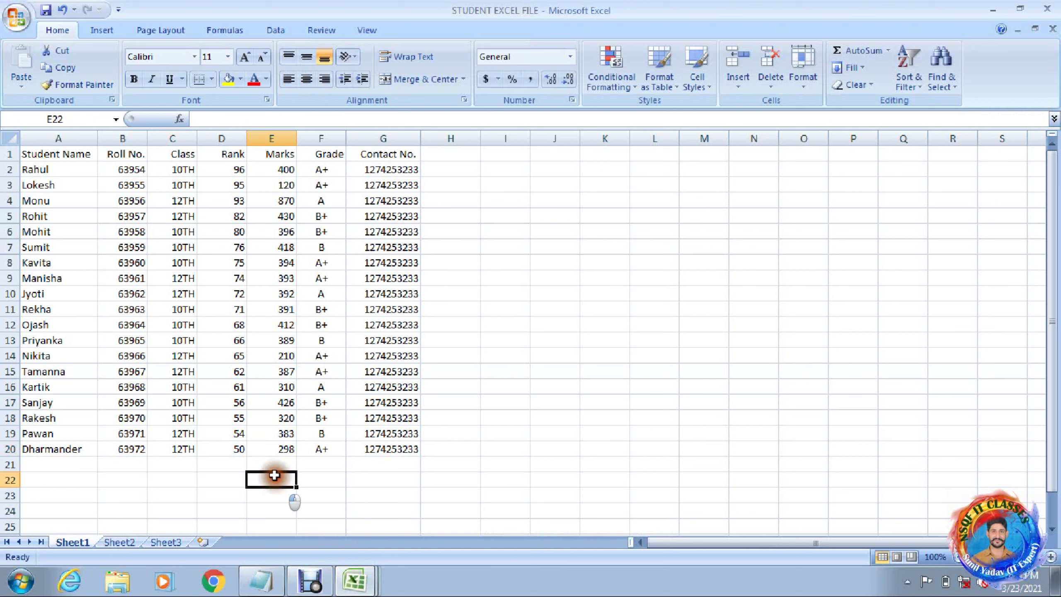
type("=")
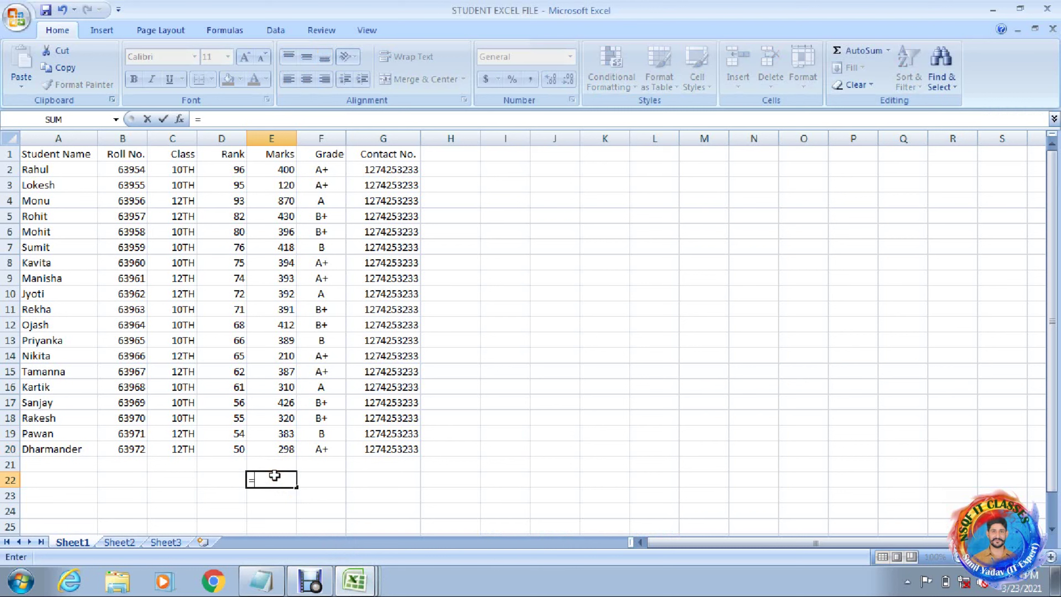
type("sum")
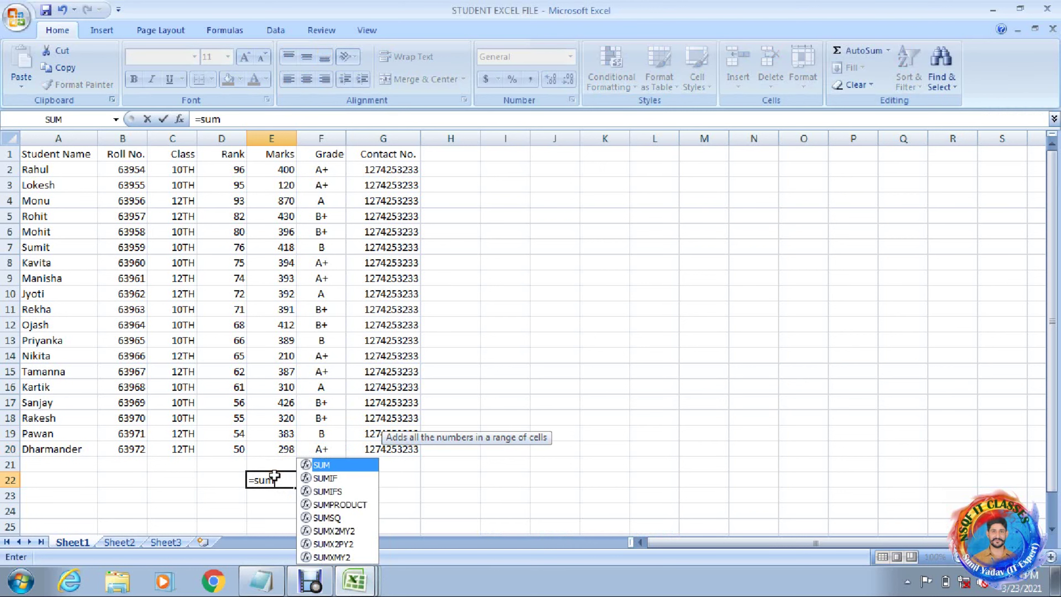
key("Tab")
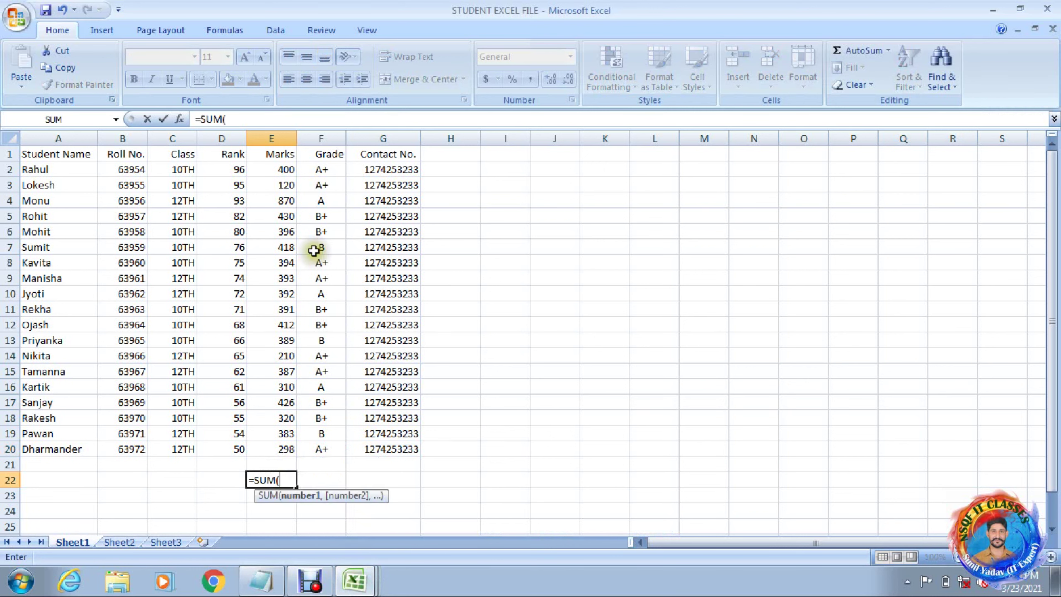
left_click(281, 169)
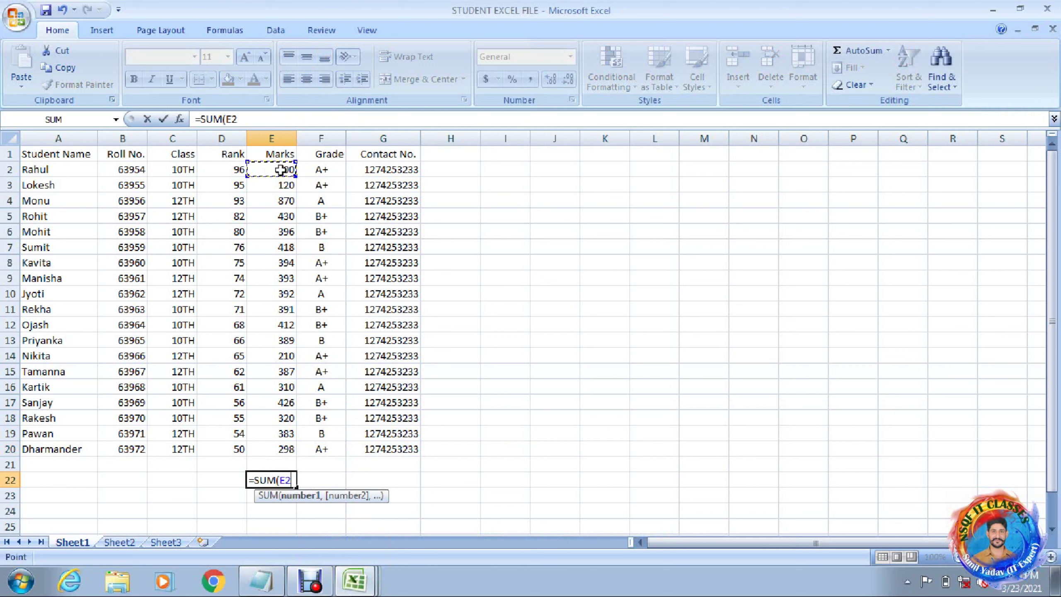
left_click_drag(281, 169, 277, 448)
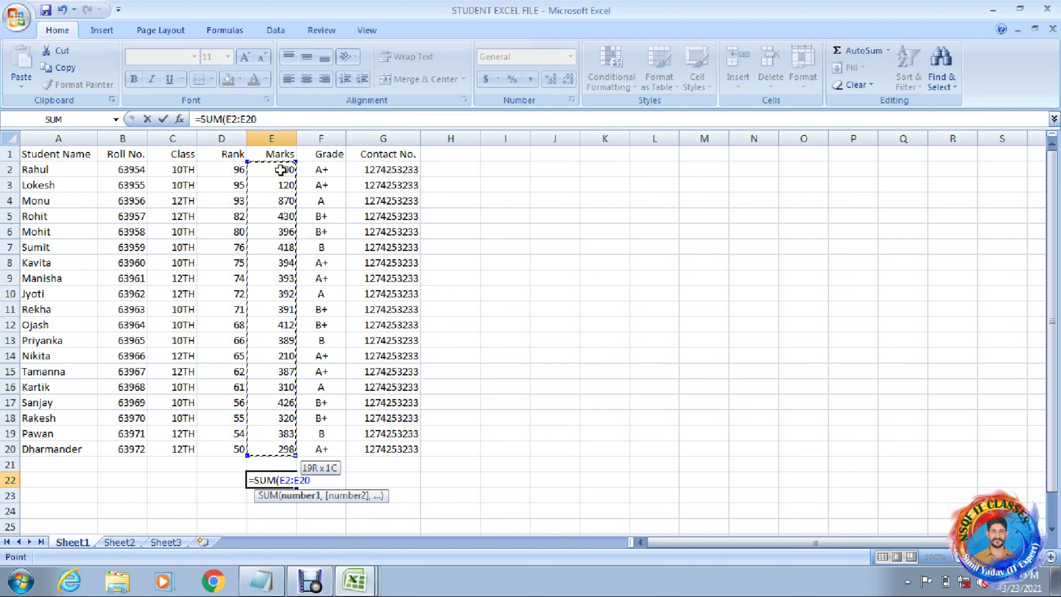
type(")")
key("Return")
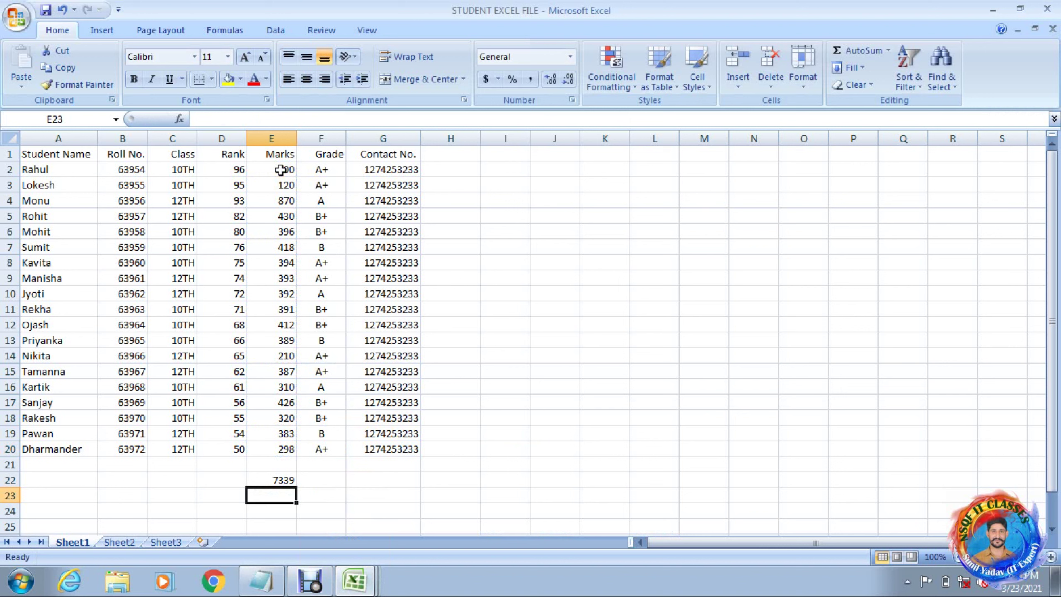
Enter an AVERAGE formula in cell E23 over the marks range e2..e20.
type("=a")
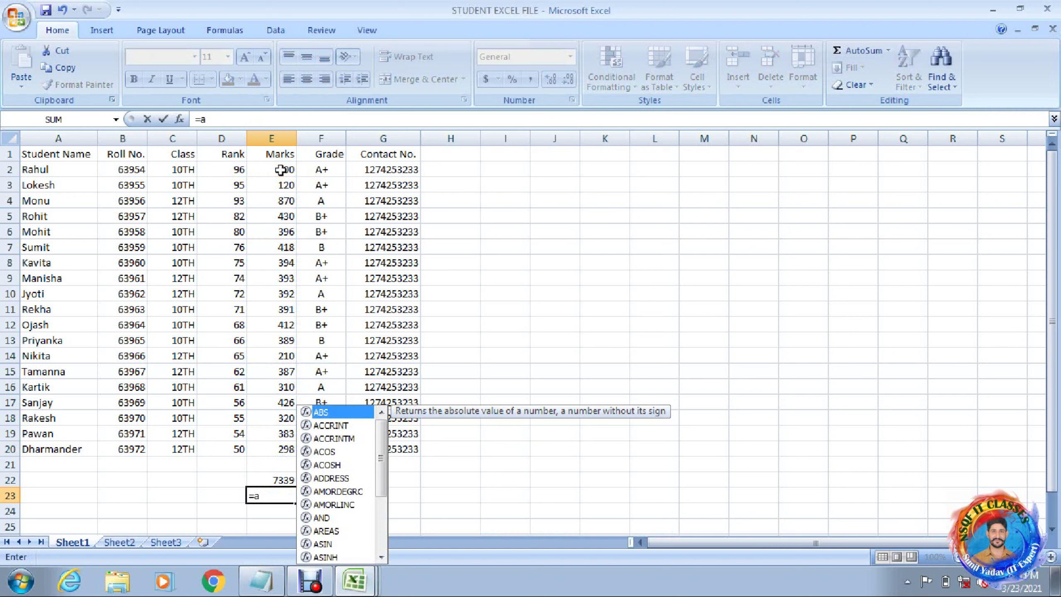
type("ver")
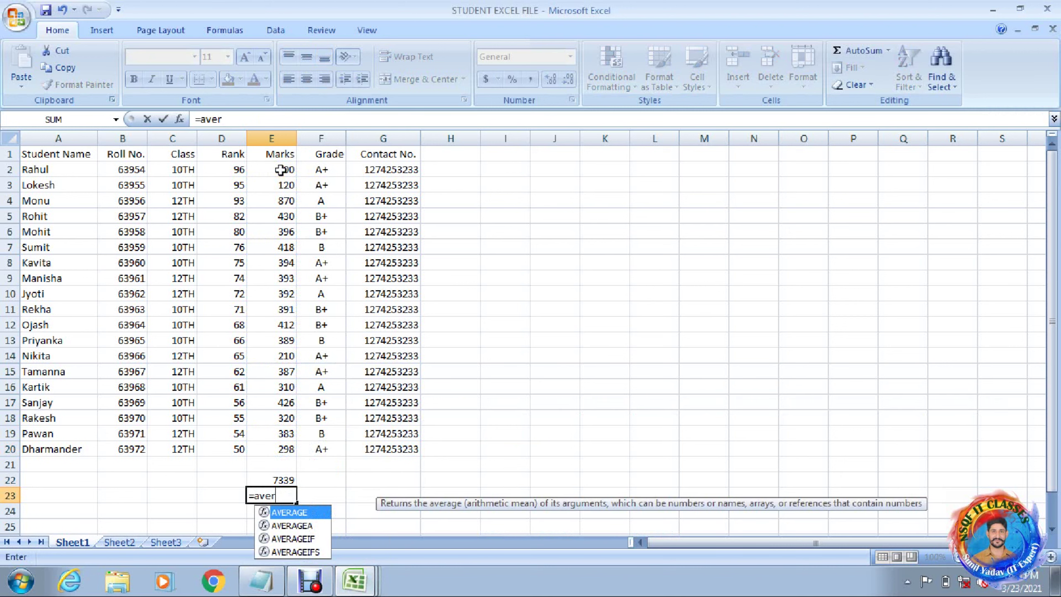
key("Tab")
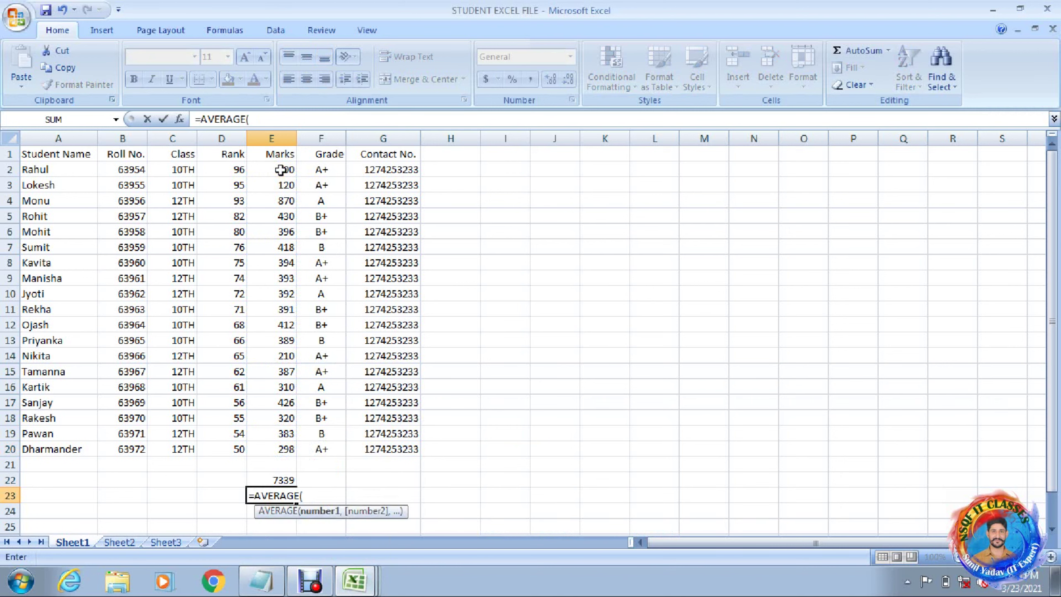
type("e")
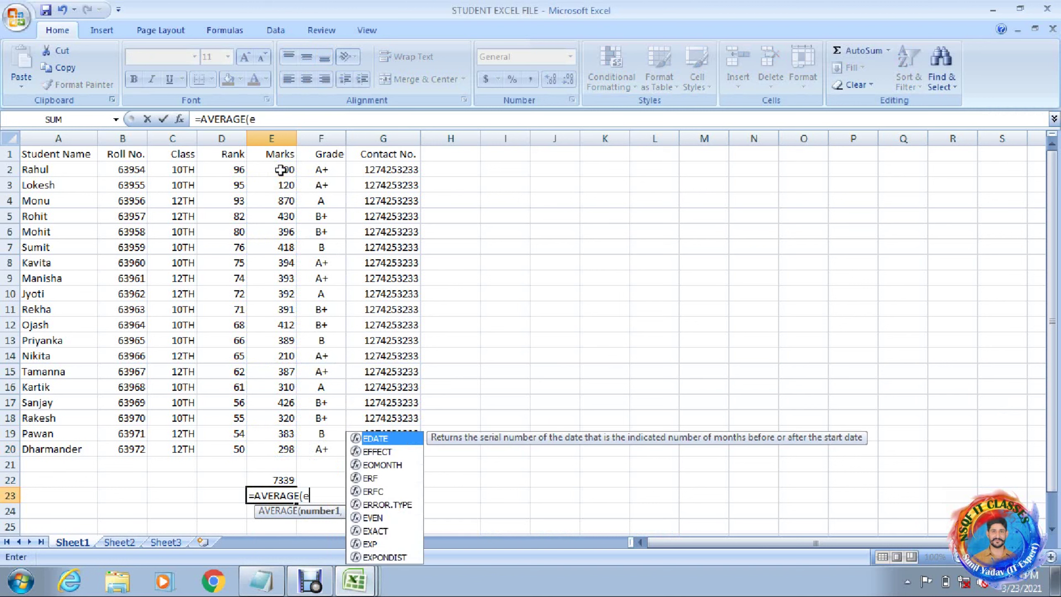
type("2..")
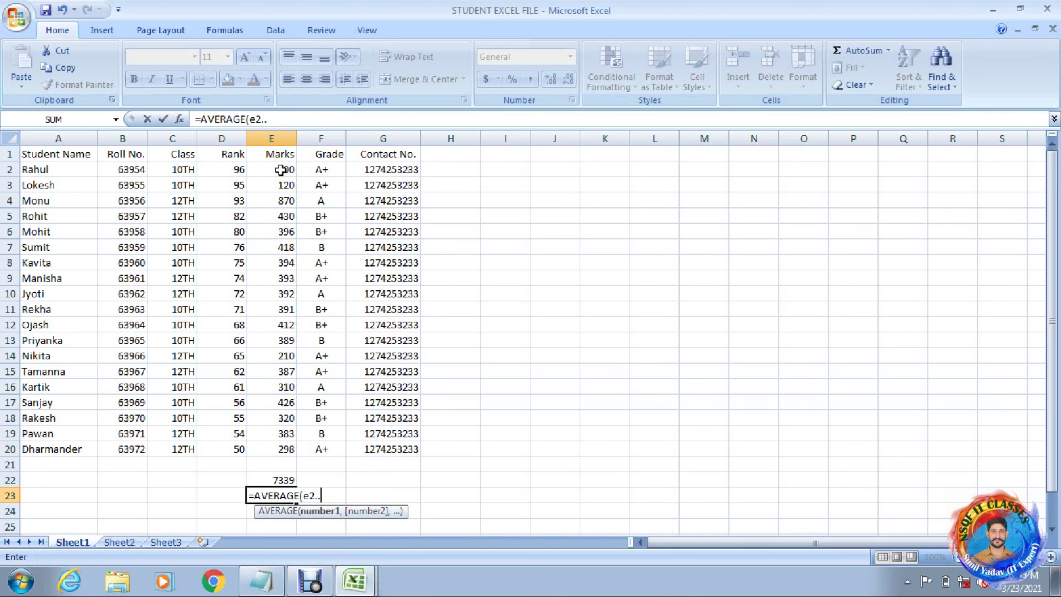
type("e20")
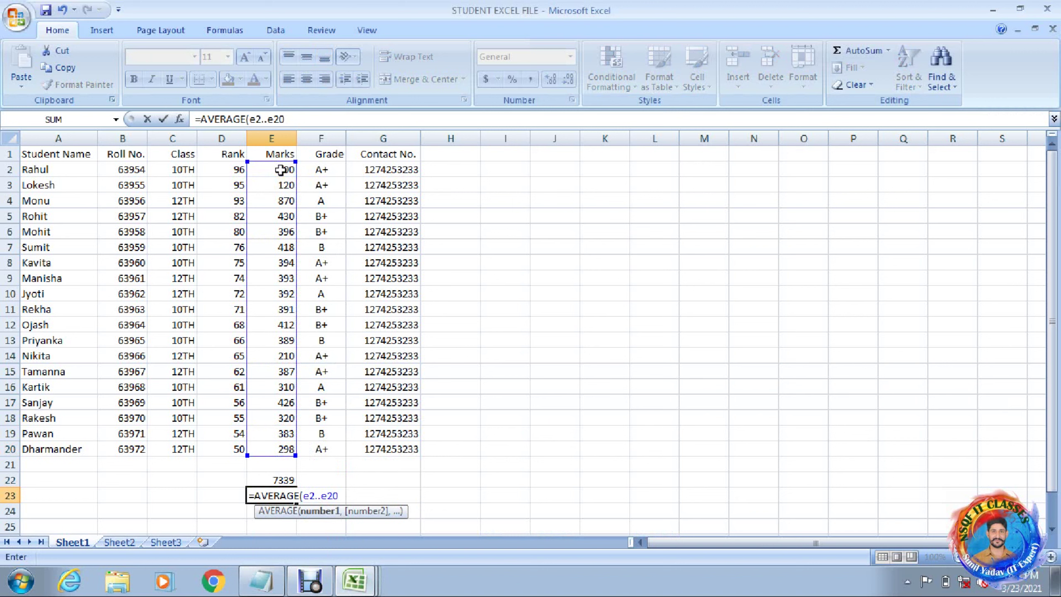
key("Return")
Enter a MIN formula in cell E24 for the lowest mark in the range e2..e20.
type("=")
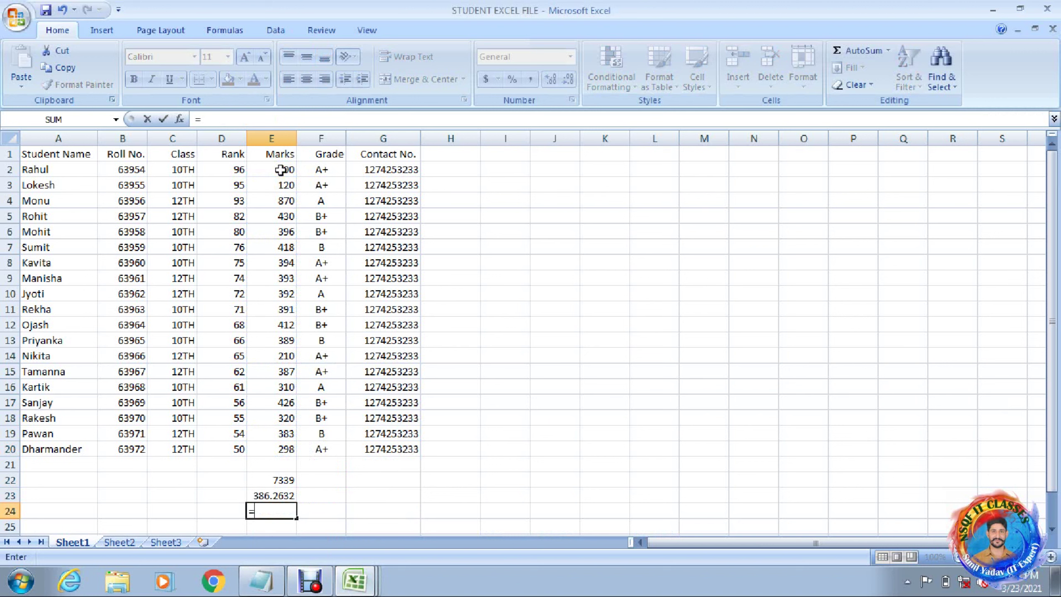
type("min")
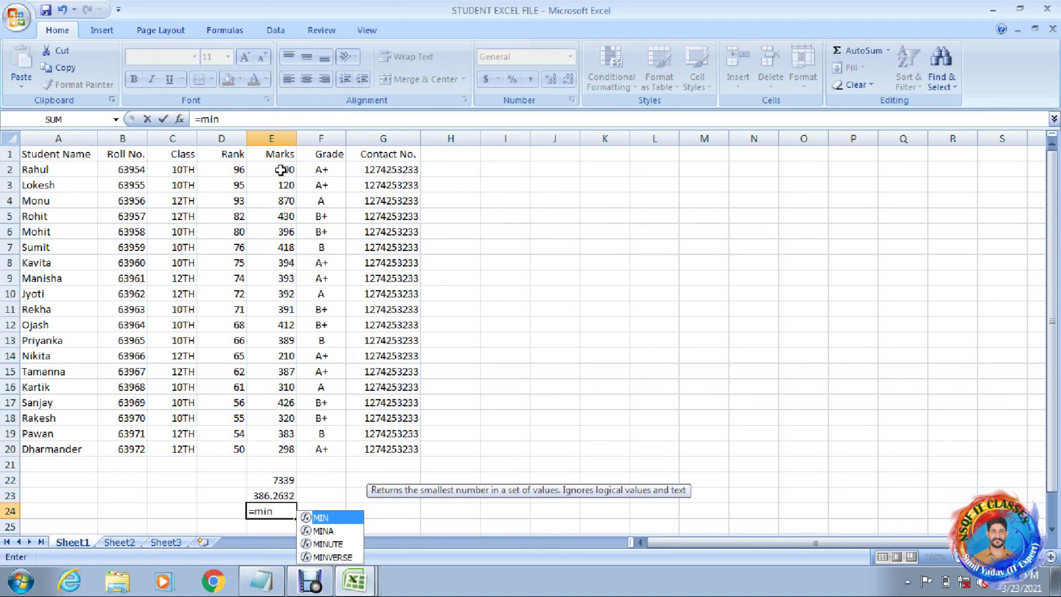
key("Tab")
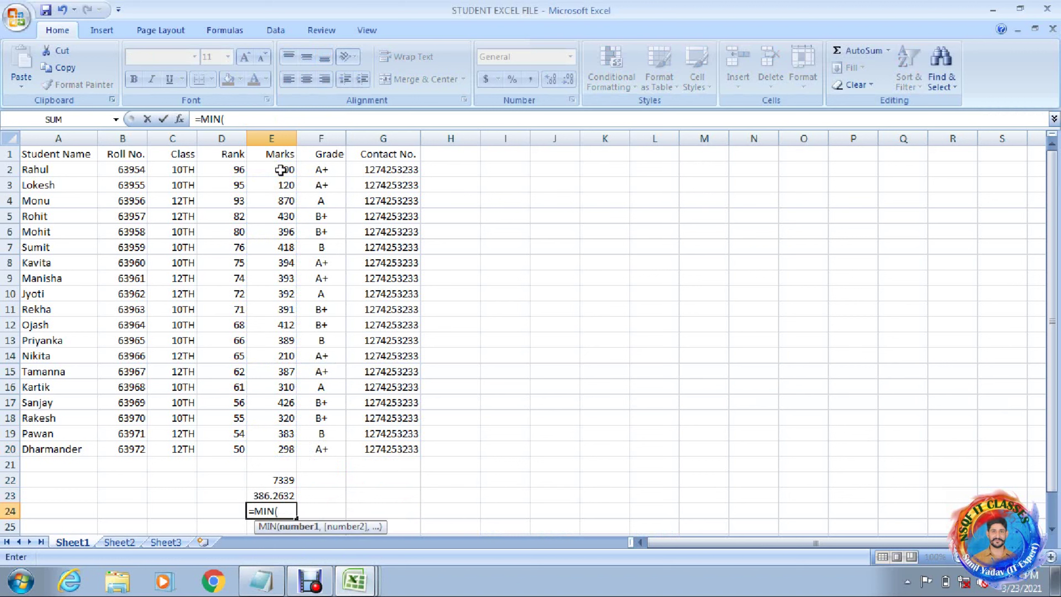
type("e2")
type("..e20")
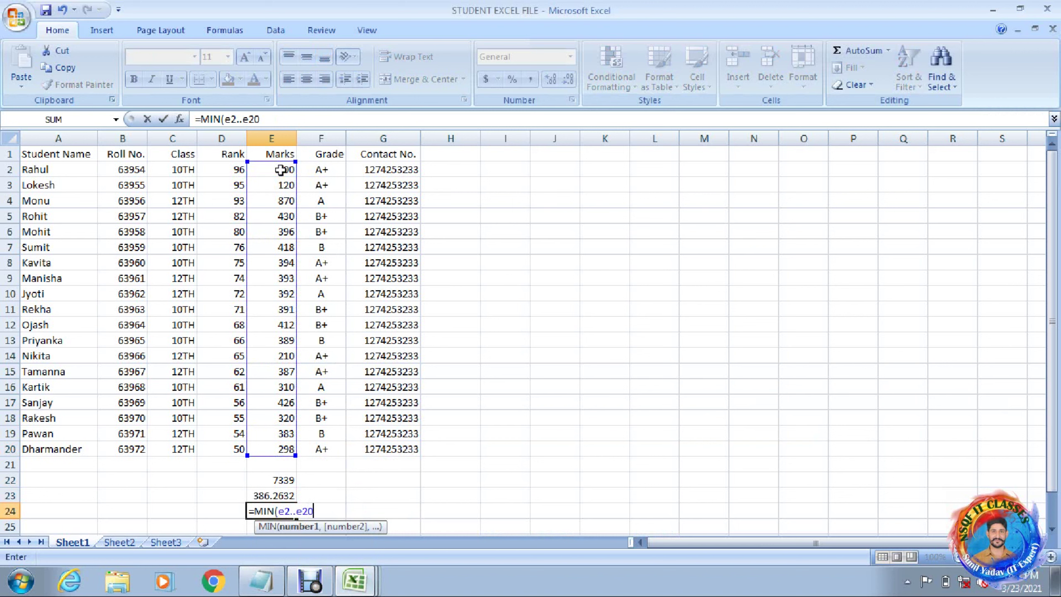
type(")")
key("Return")
Enter a MAX formula in cell E25 for the highest mark in the range e2..e20.
type("=")
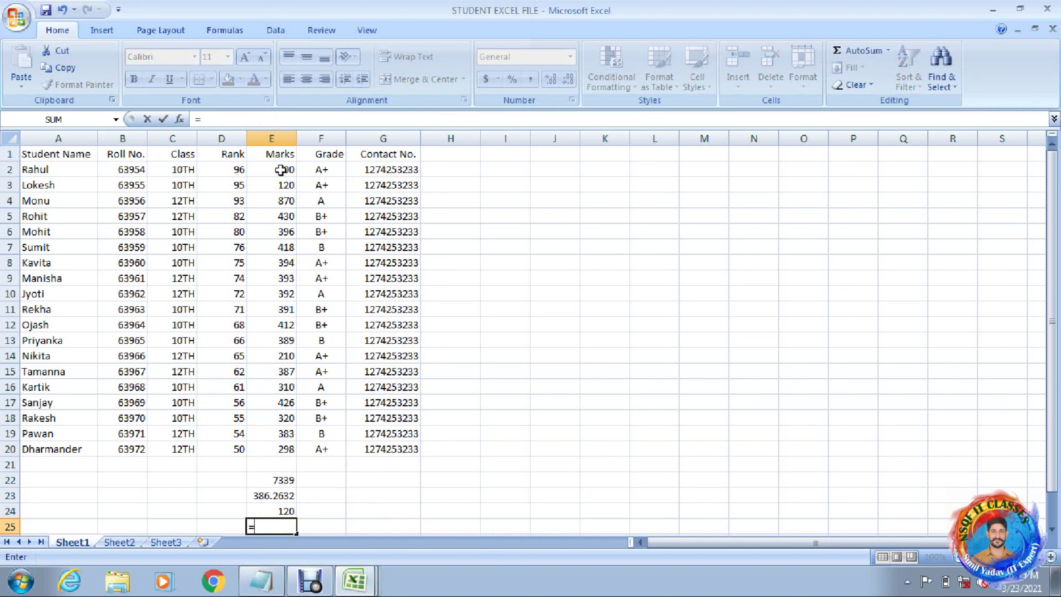
type("max")
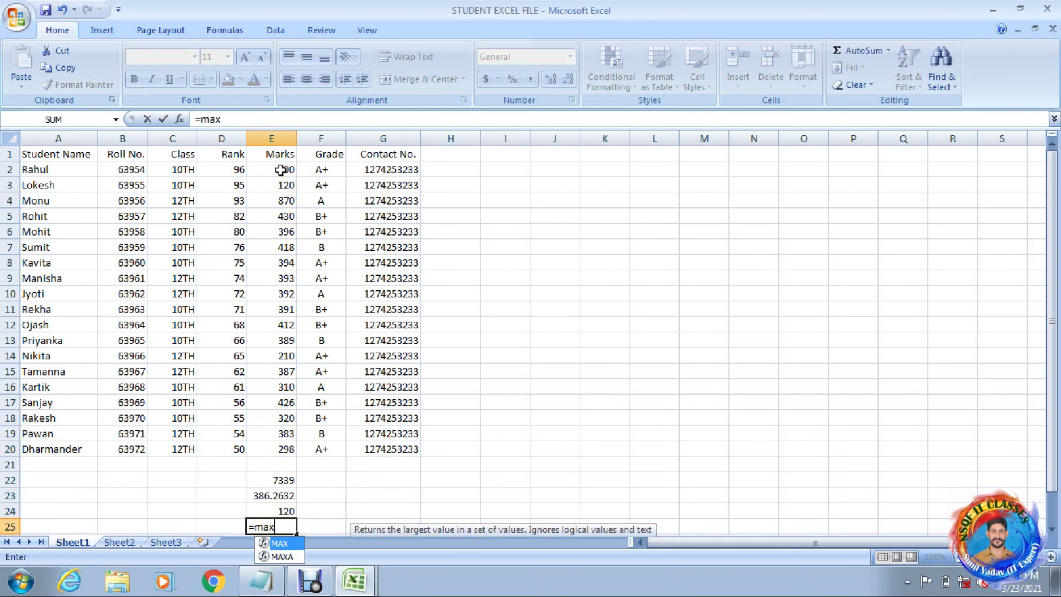
key("Tab")
type("e2")
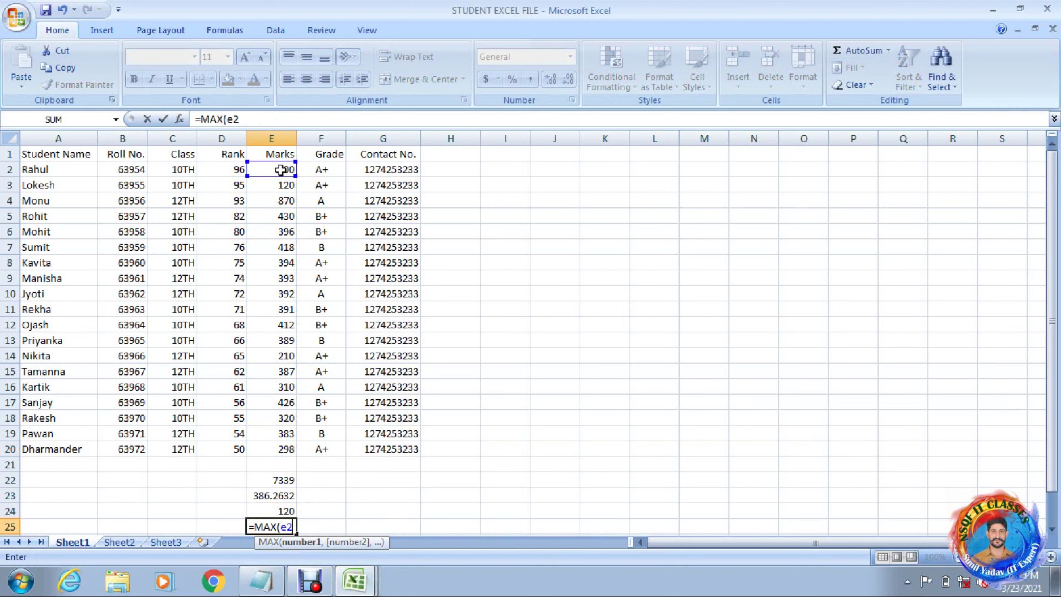
type("..e20")
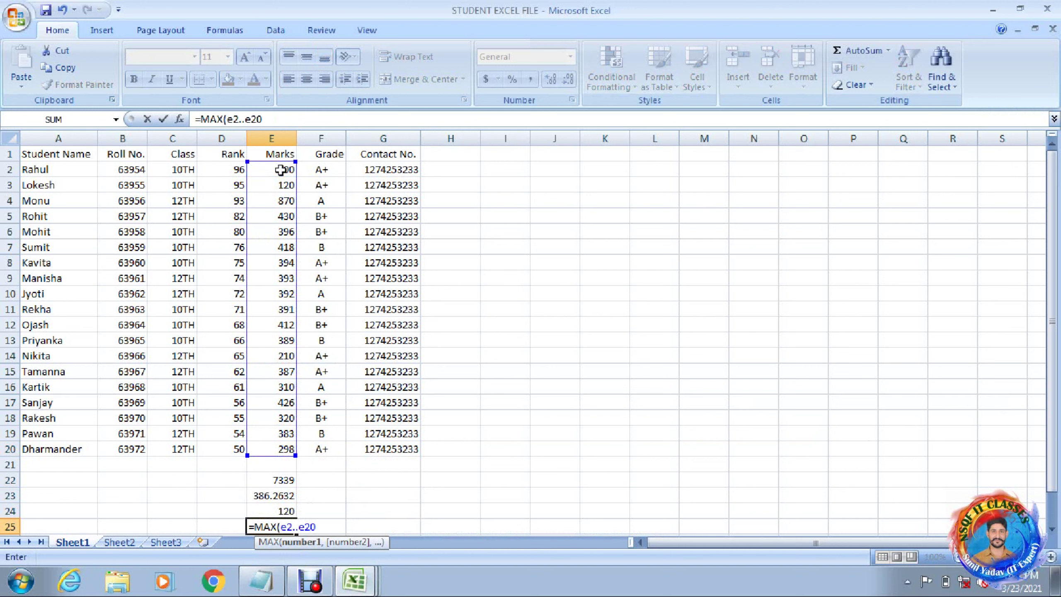
key("Return")
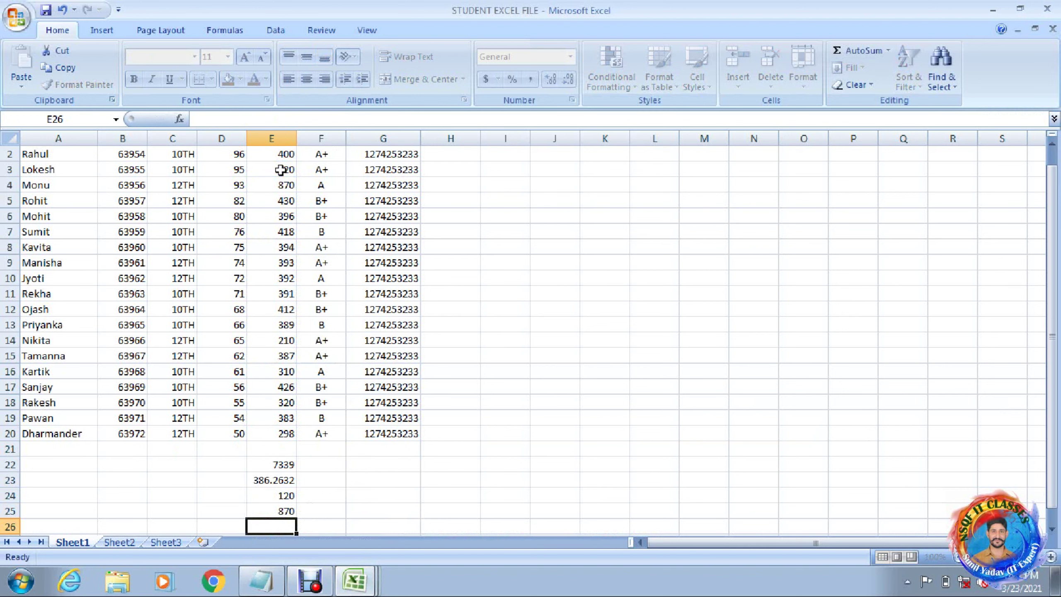
Enter a COUNT formula in cell E26 over the student name range a2..a20.
type("=")
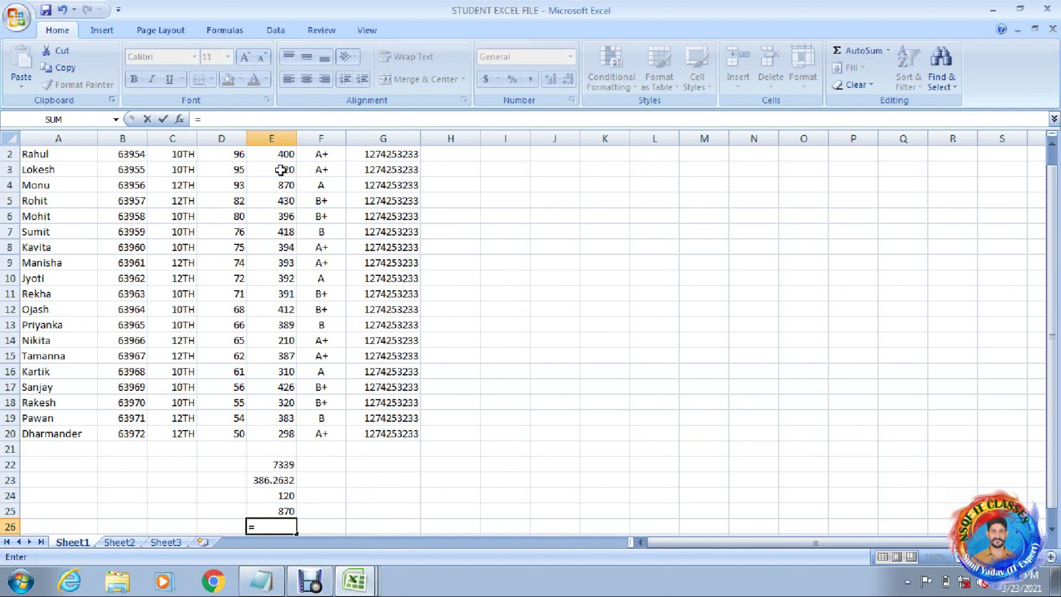
type("con")
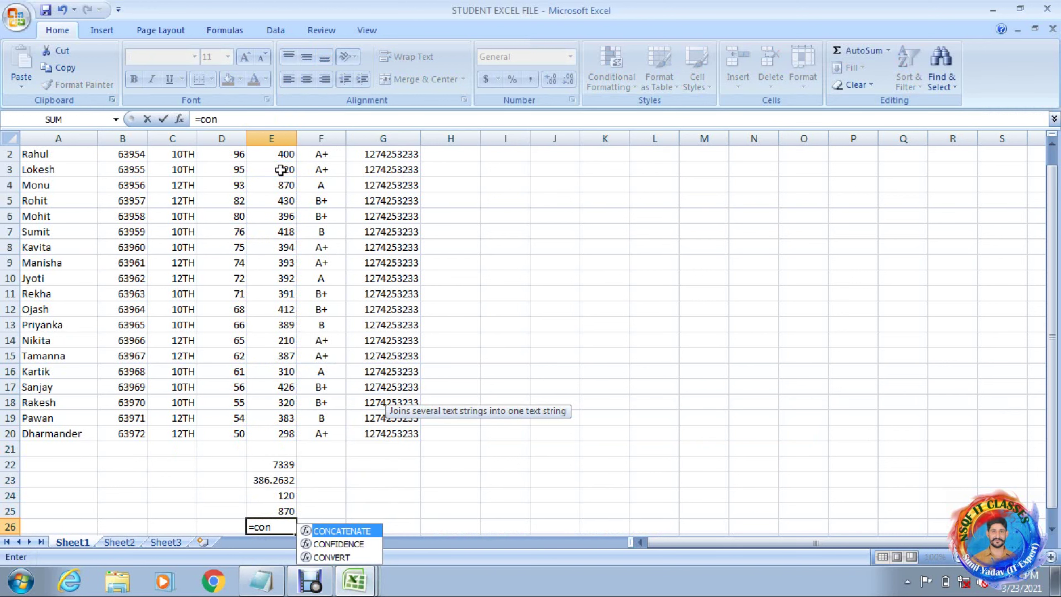
key("BackSpace")
type("u")
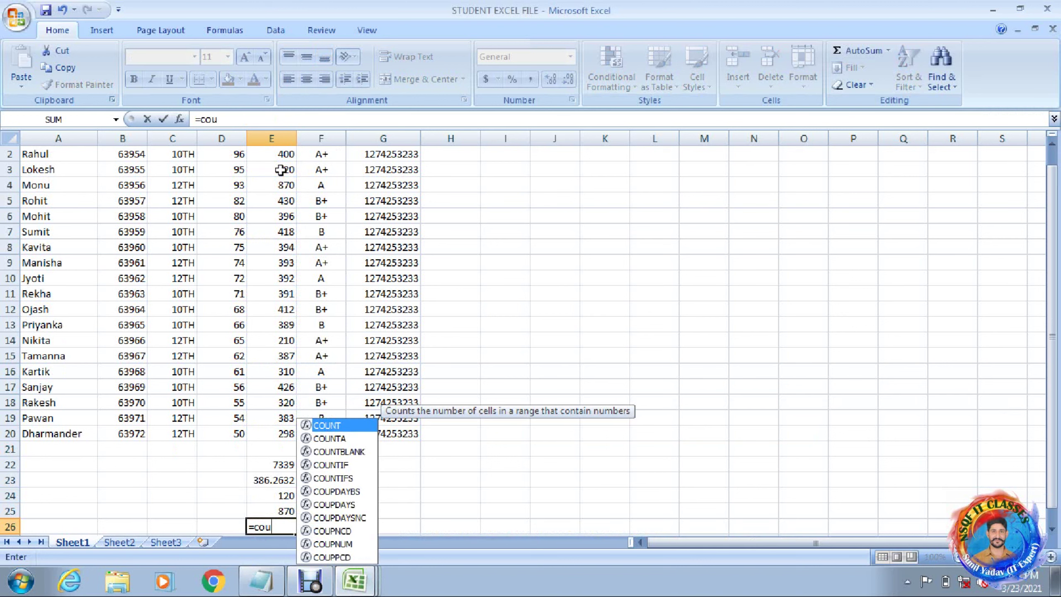
key("Tab")
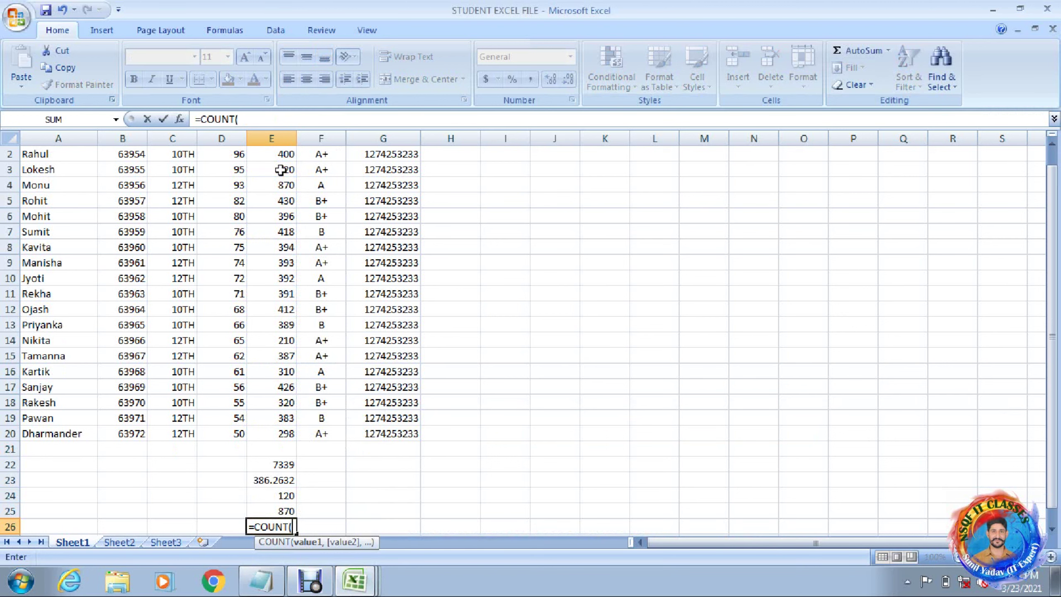
type("a2..a20")
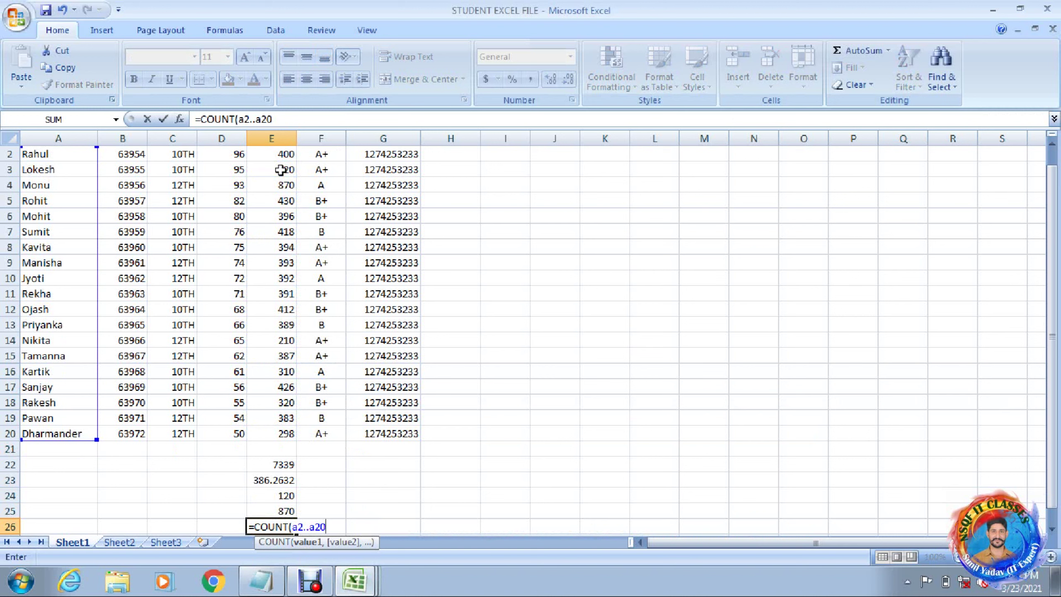
key("Return")
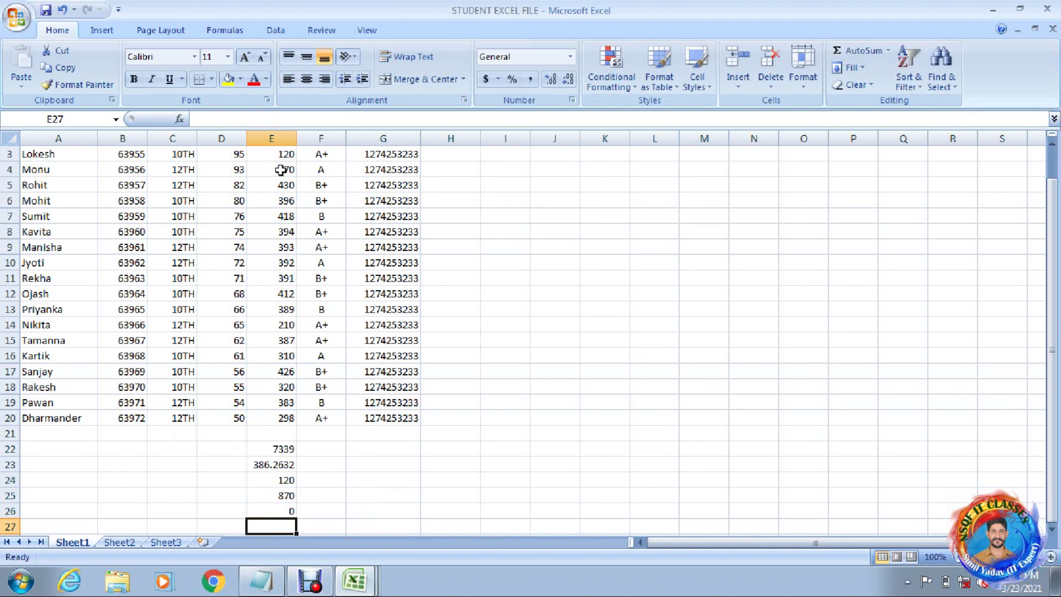
Change the COUNT formula in cell E26 so that it covers the range A2:e20.
key("Up")
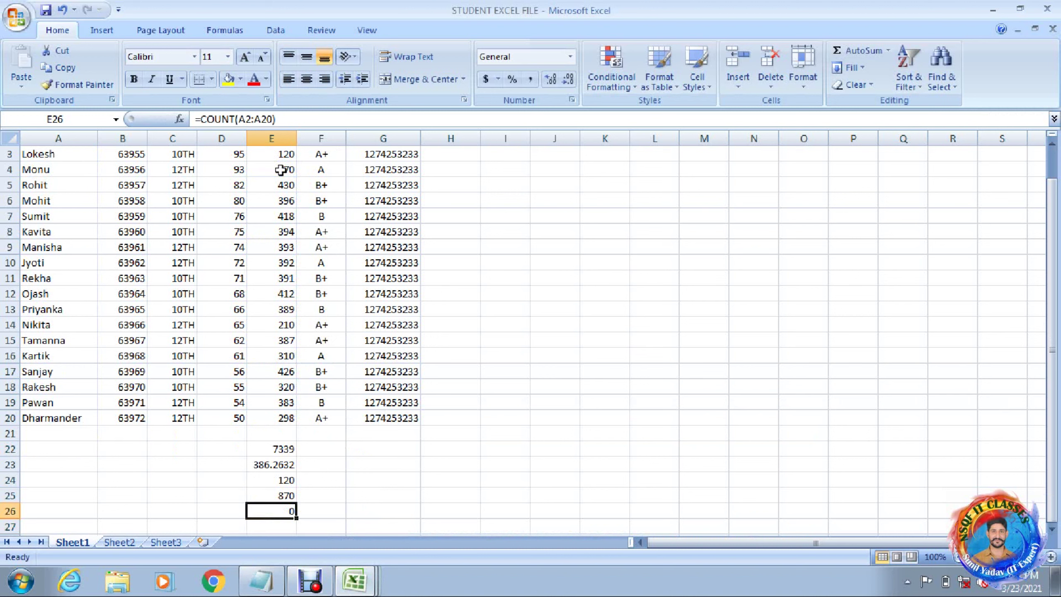
key("F2")
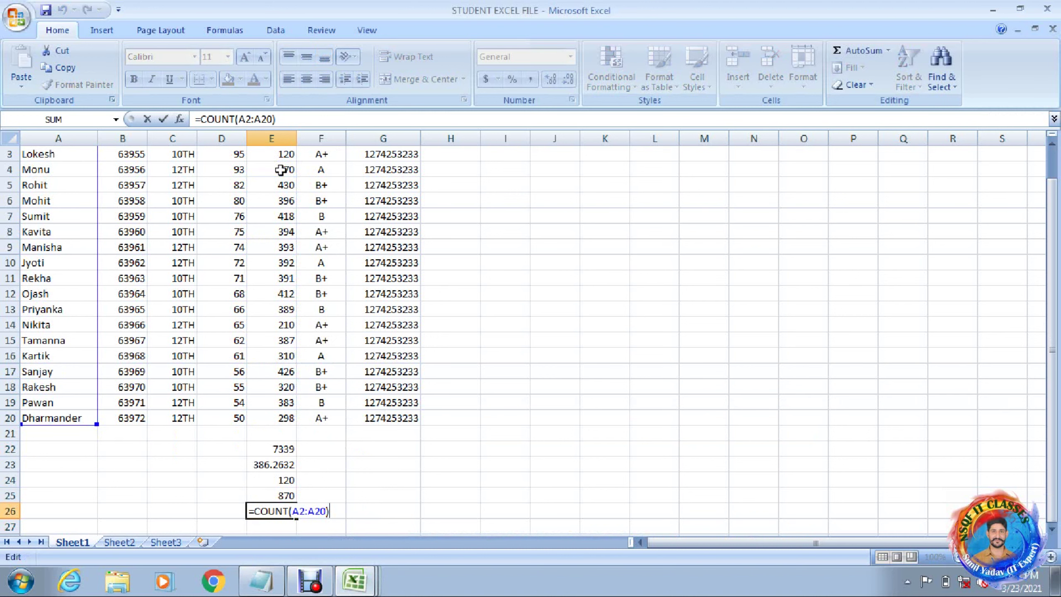
key("Left")
key("Left")
key("Left")
key("Left")
key("Delete")
type("e")
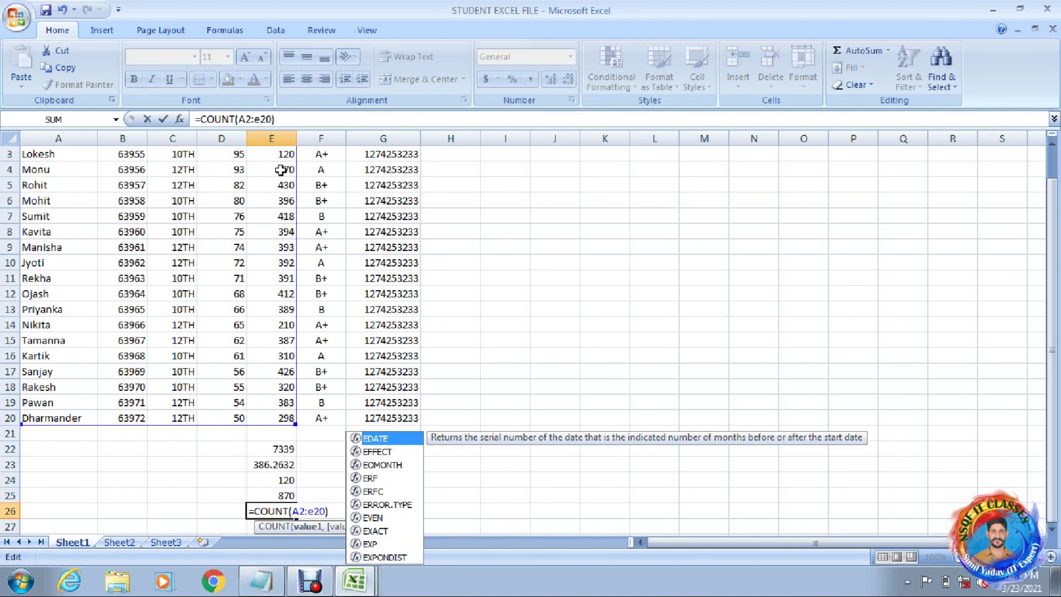
key("Return")
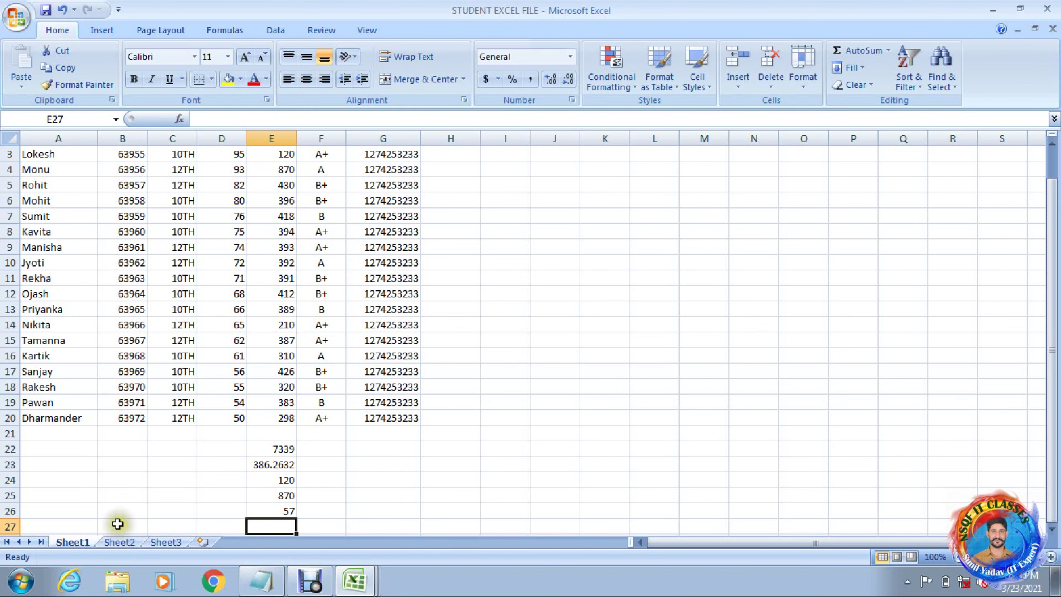
On Sheet2, enter a TODAY formula in cell D4.
left_click(118, 541)
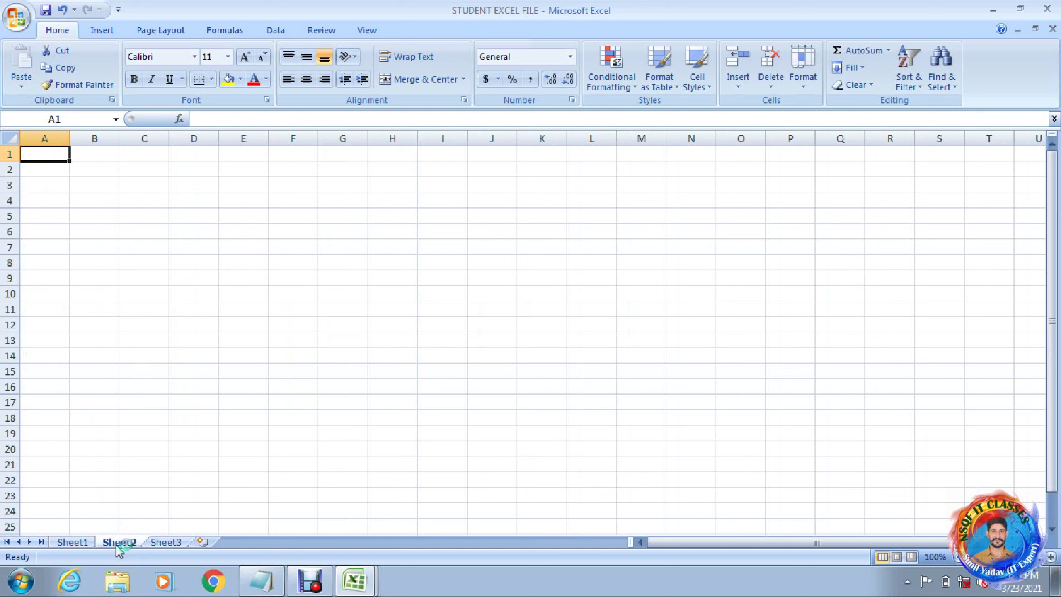
left_click(144, 478)
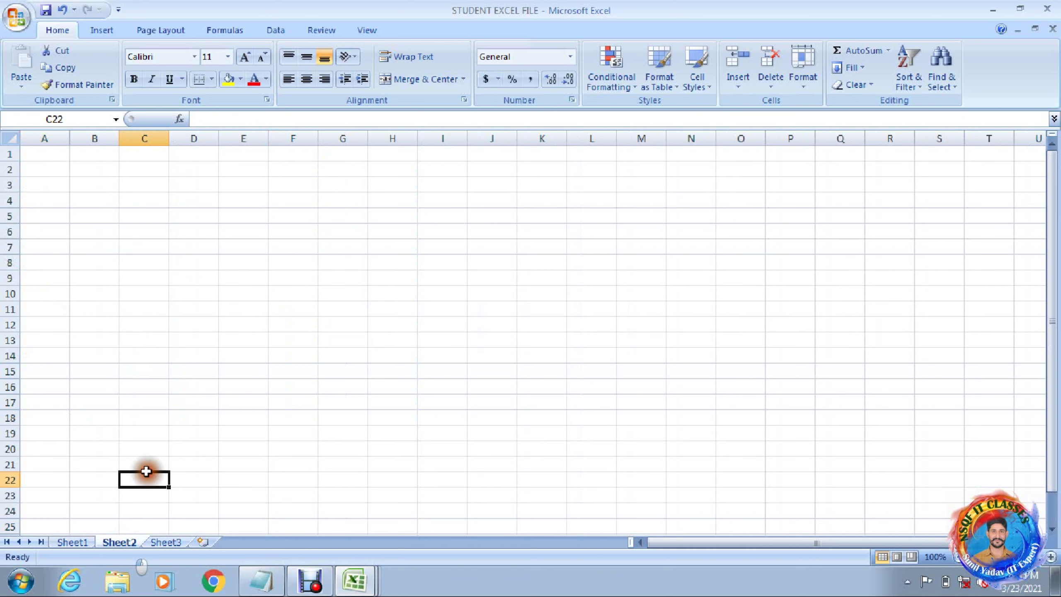
left_click(190, 198)
type("=to")
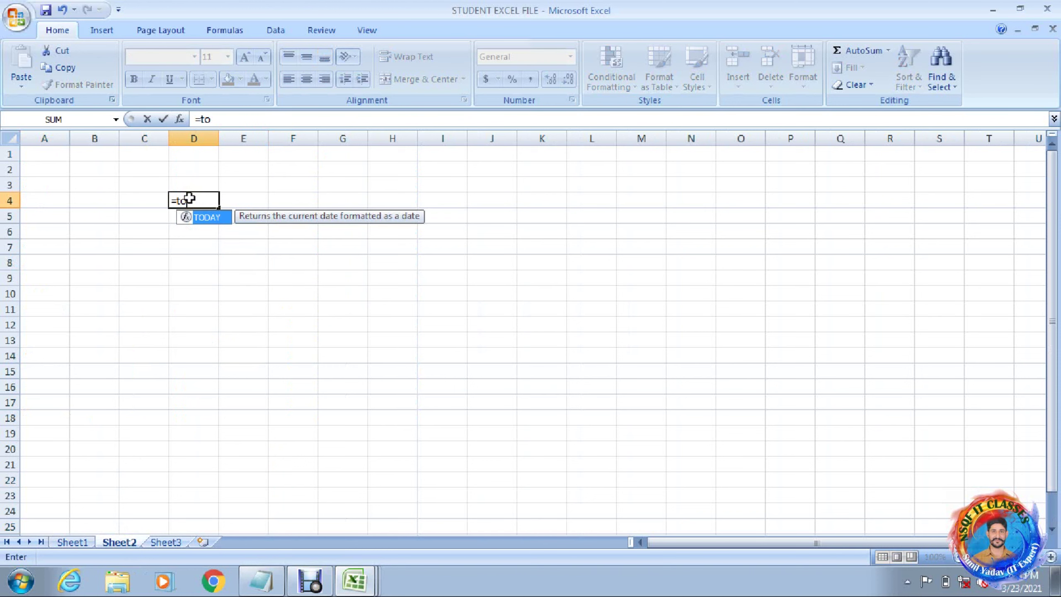
key("Tab")
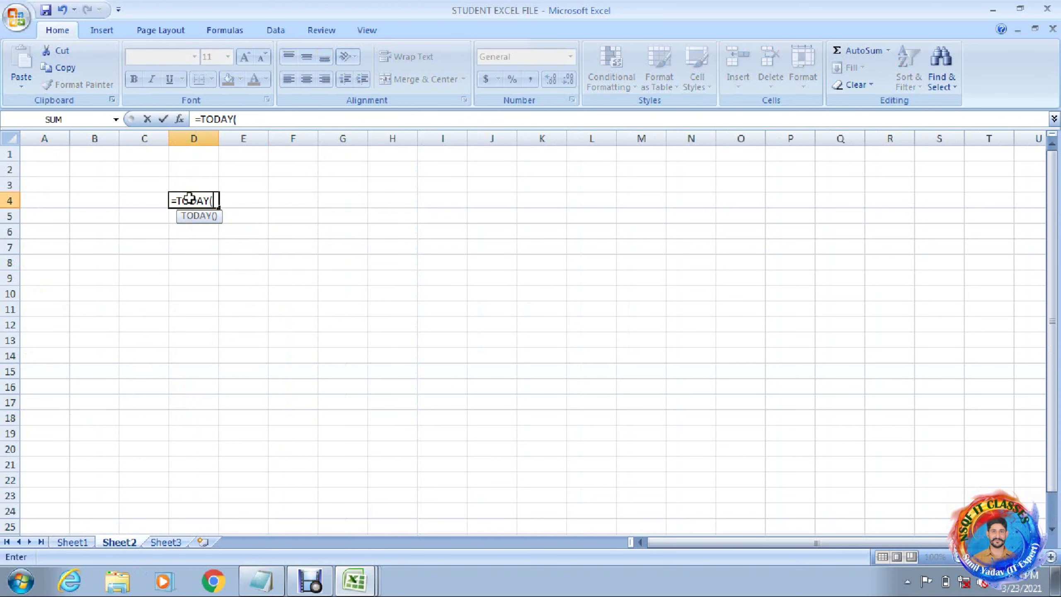
key("Return")
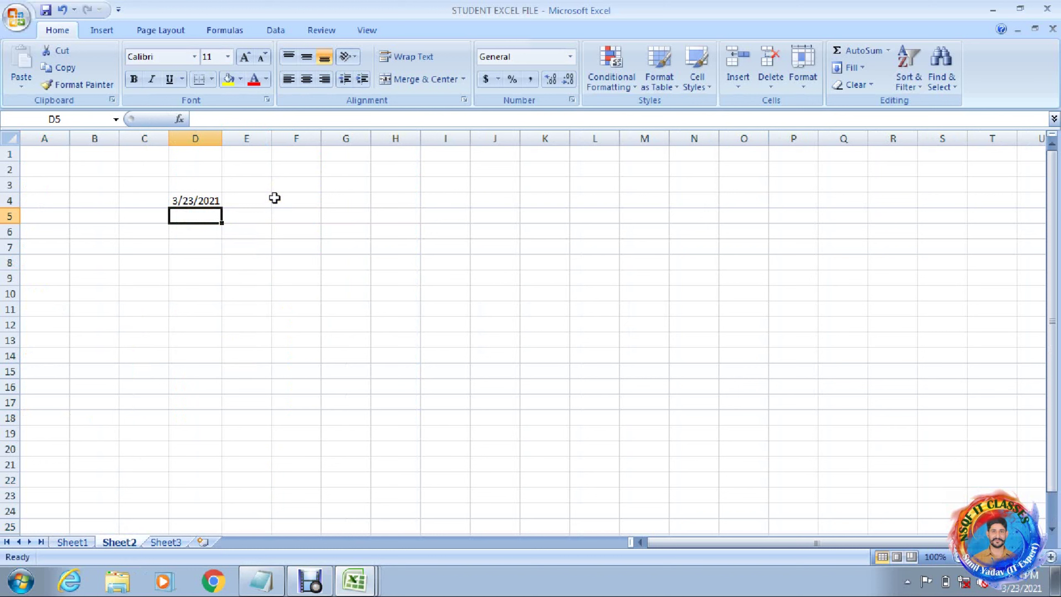
Enter a NOW formula in cell D5 for the current date and time.
type("=")
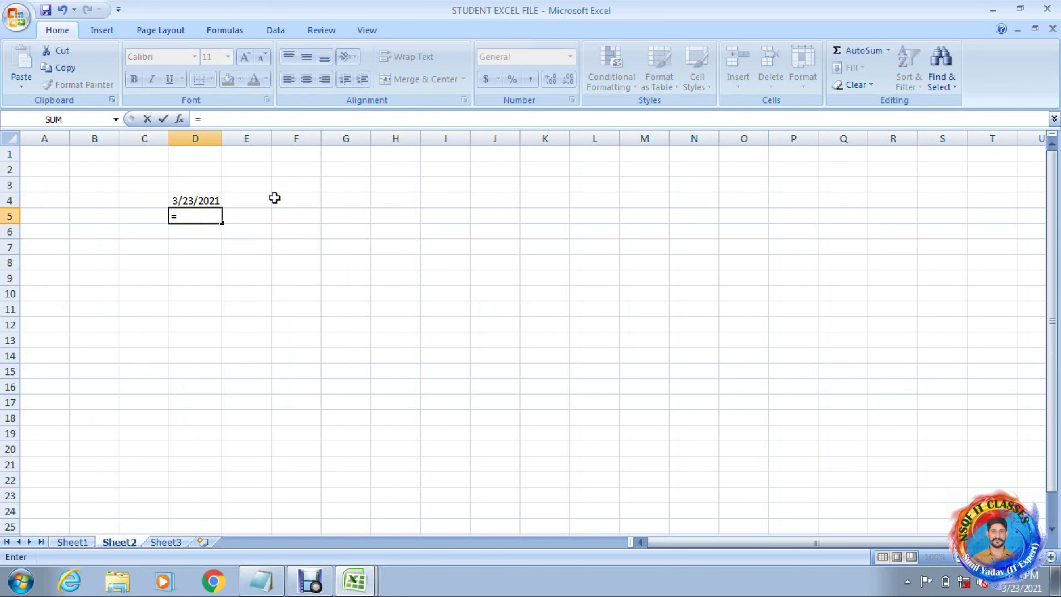
type("NOW(")
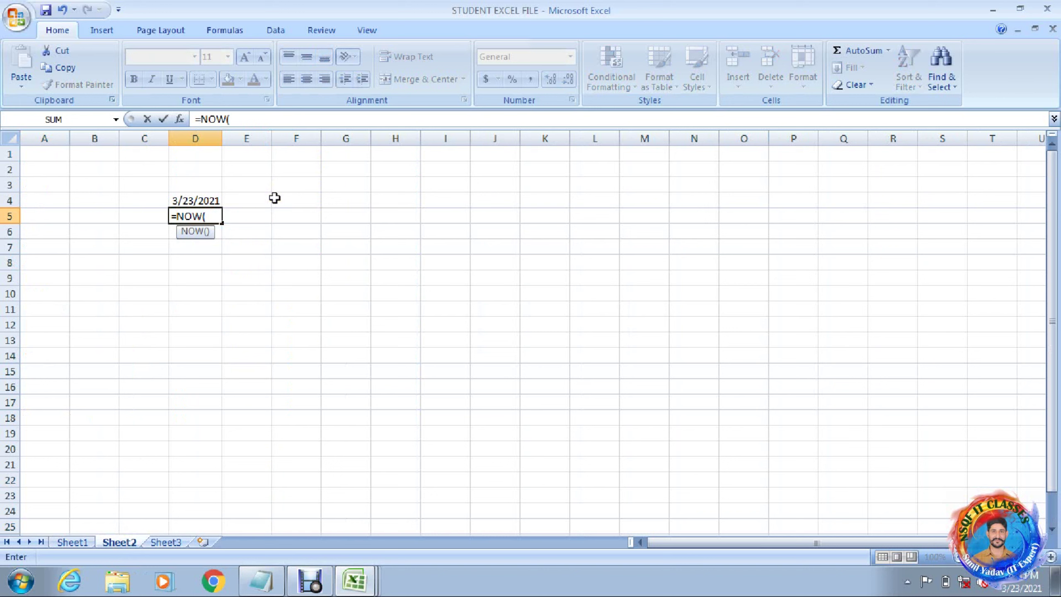
type(")")
key("Return")
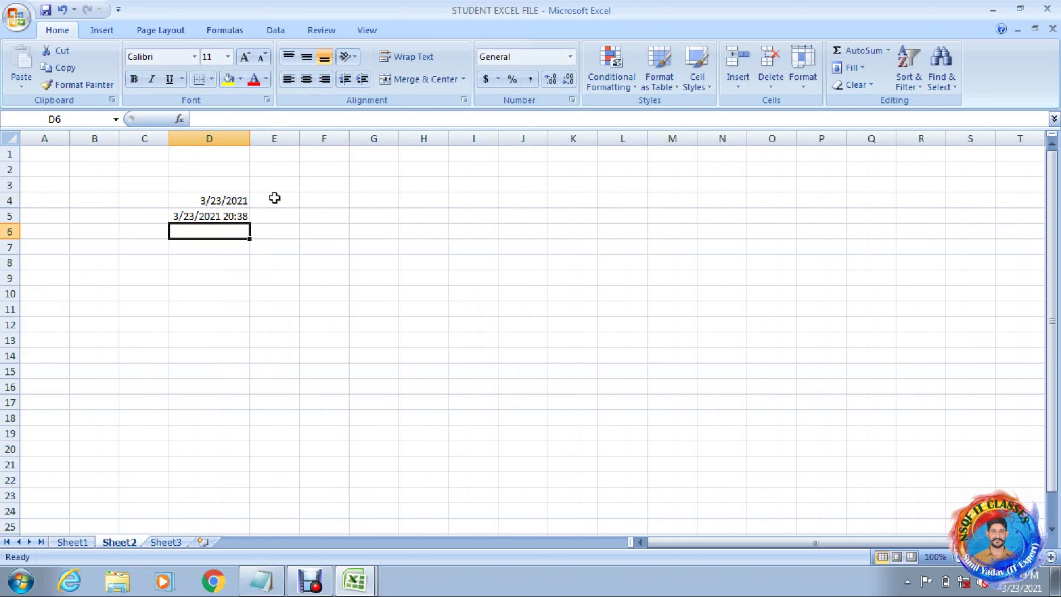
Enter a WEEKDAY formula in cell D6 for the date "3/23/2021".
type("=wee")
key("Tab")
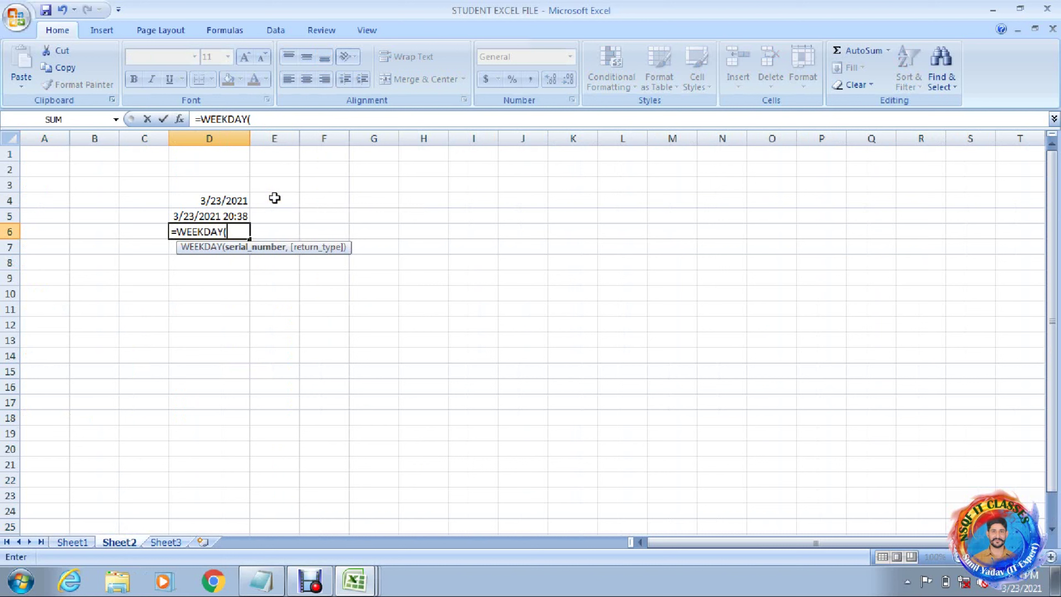
type("\"3/23/2021\"")
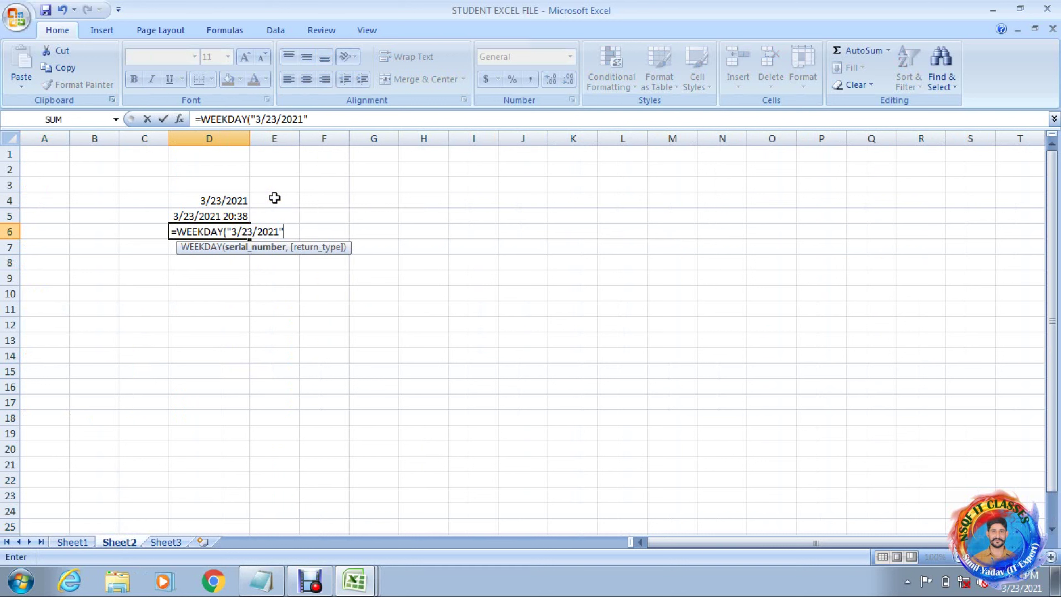
key("Return")
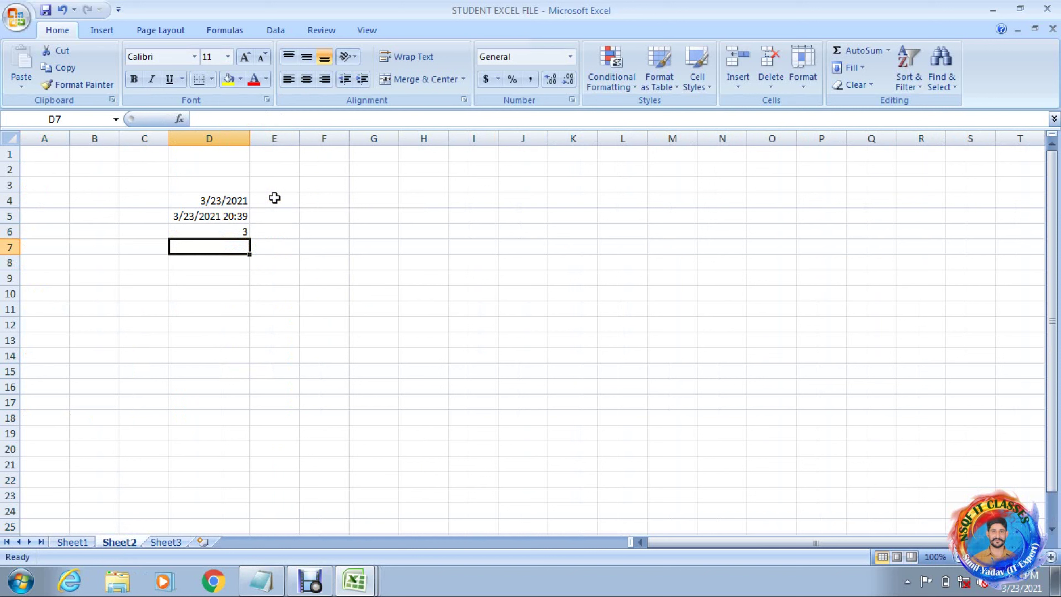
Enter a second WEEKDAY formula in cell E6 for the date "01/01/2000".
key("Up")
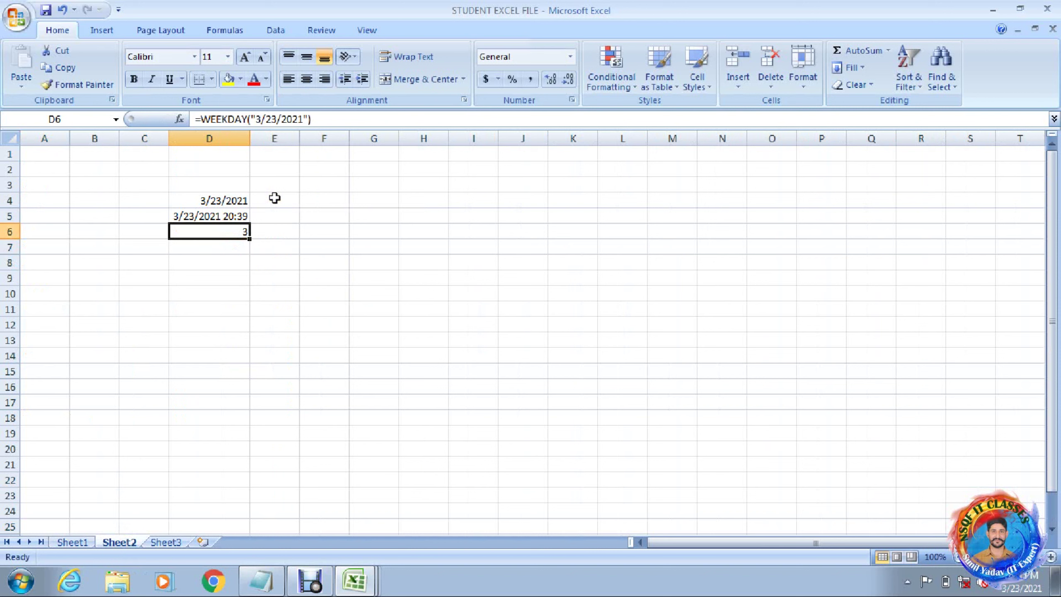
key("Right")
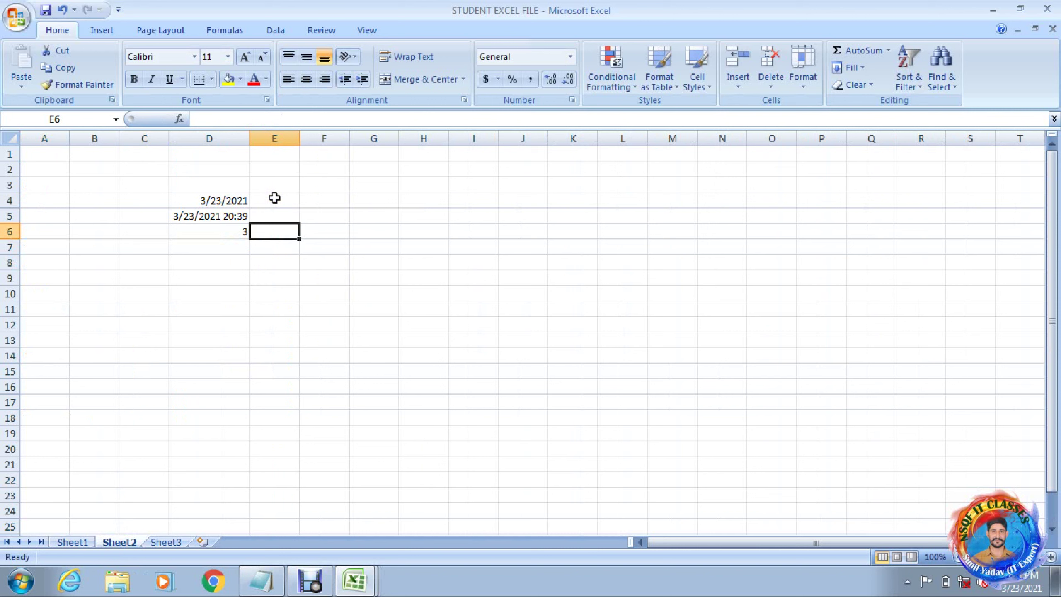
type("=")
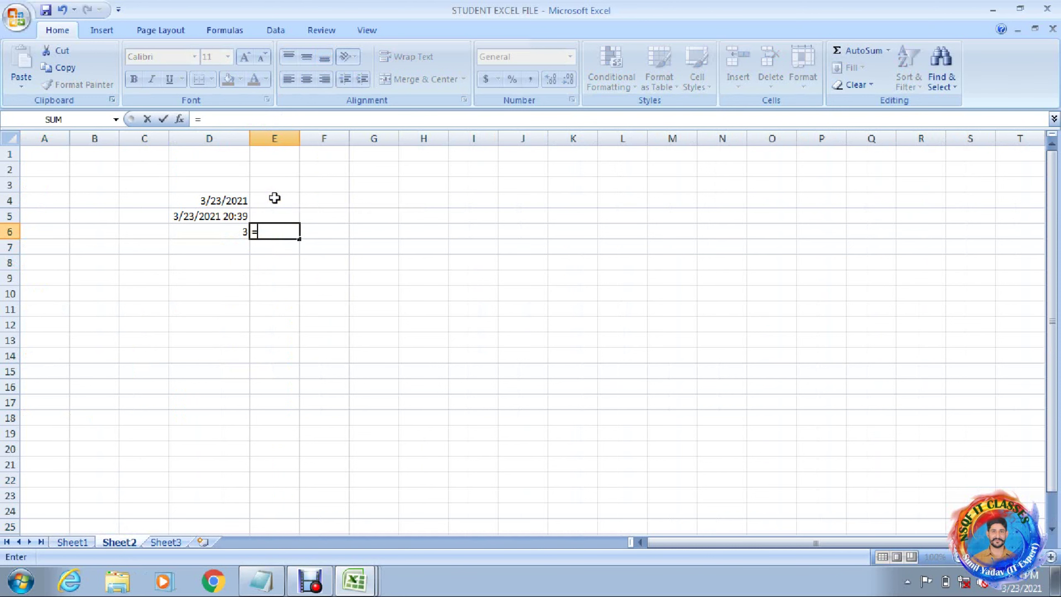
type("week")
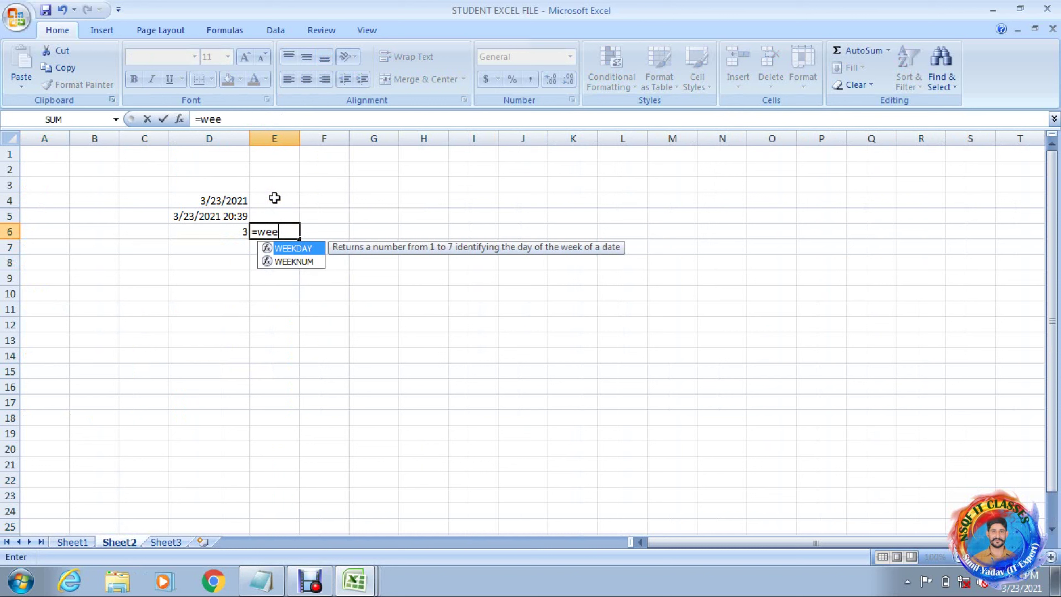
key("Tab")
type("\"")
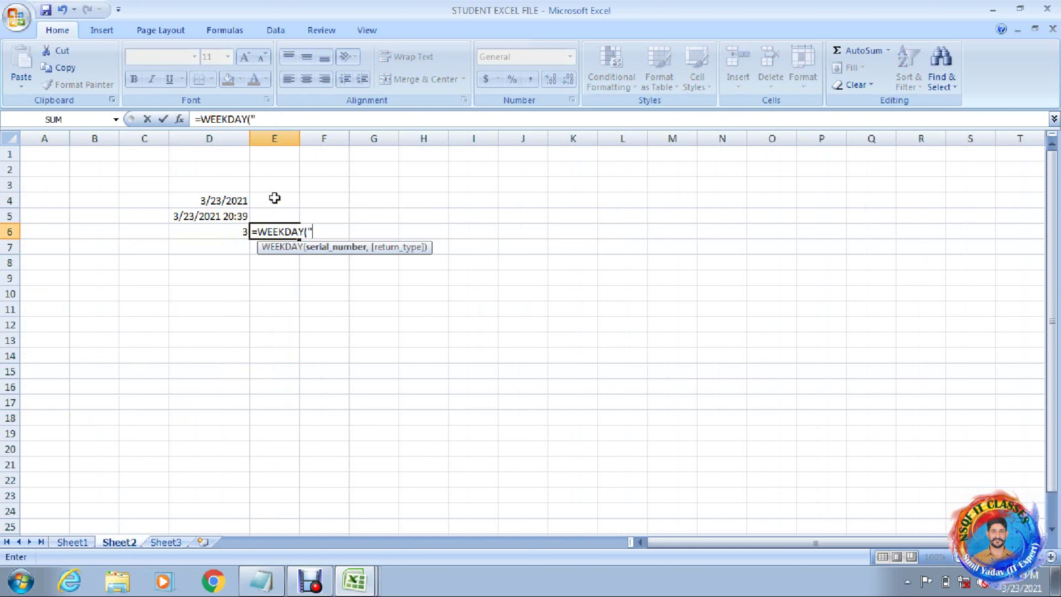
type("01/01/2000\"")
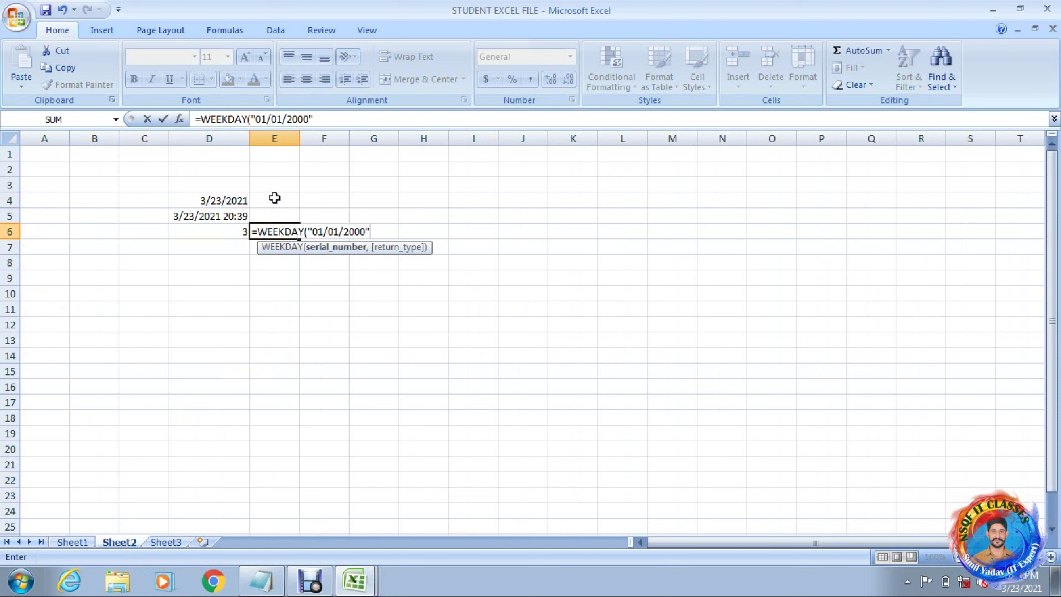
key("Return")
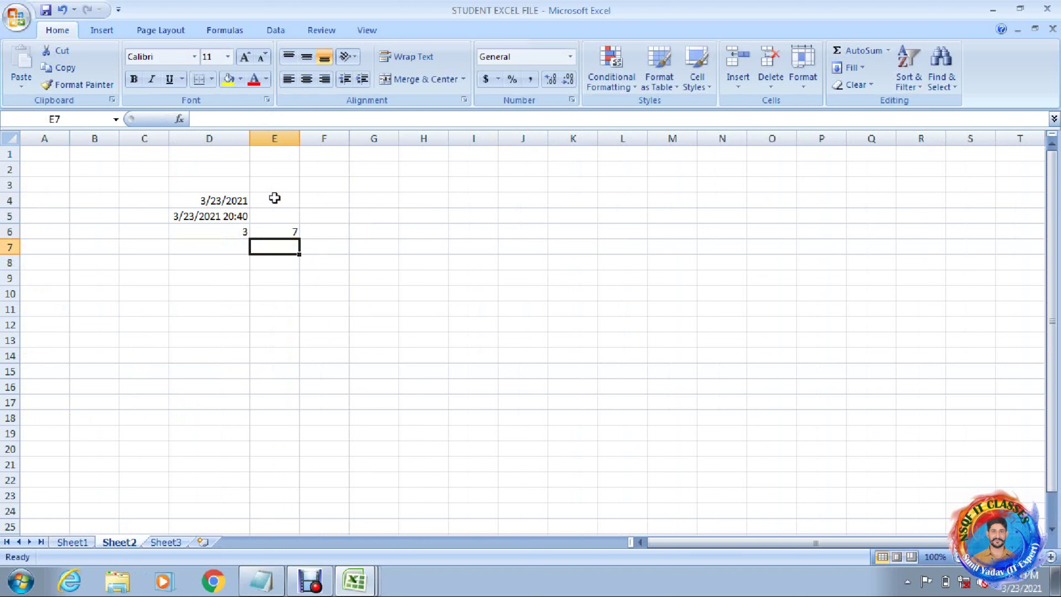
key("Left")
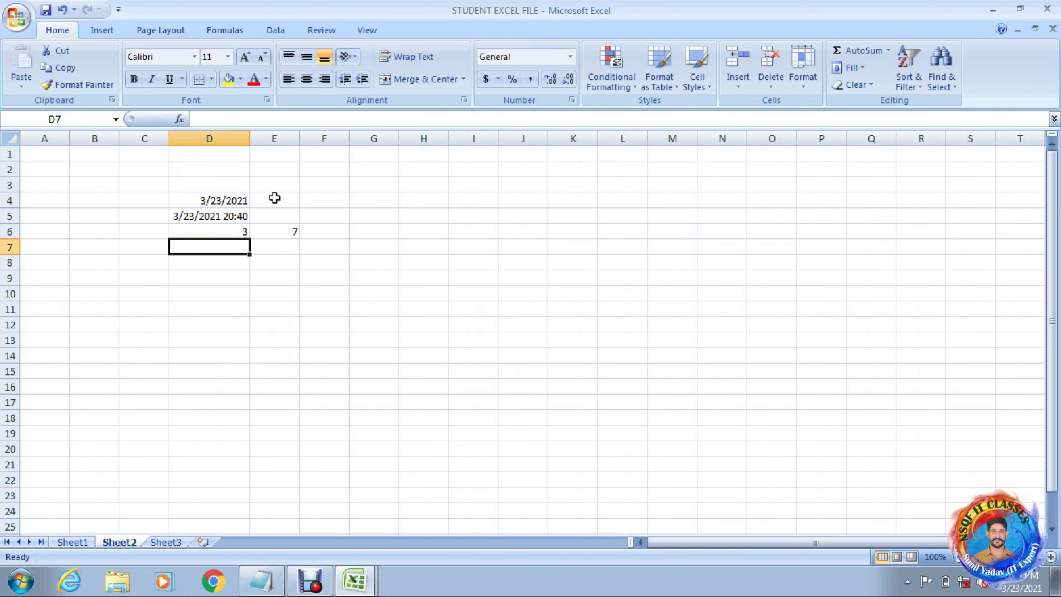
type("=d")
left_click(275, 198)
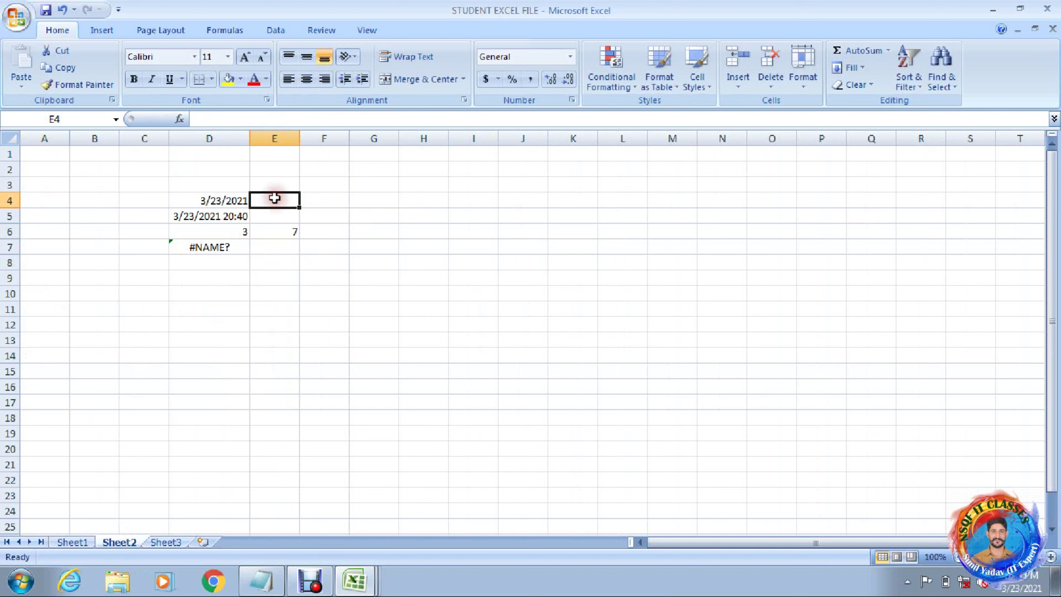
key("Down")
key("Down")
key("Down")
key("Left")
key("Down")
key("Up")
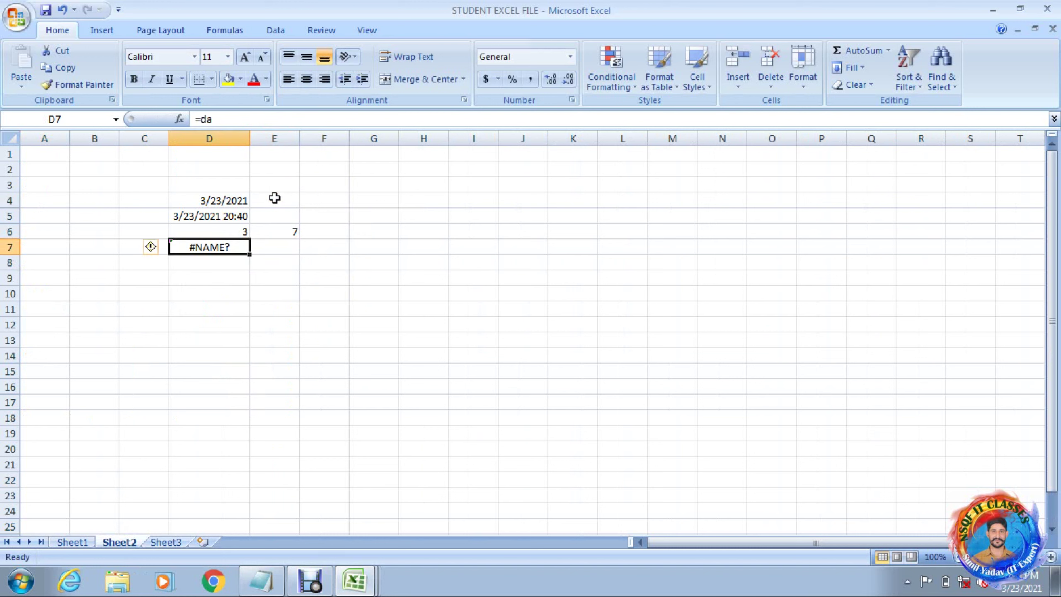
Enter a DAYS360 formula in cell D7 with start date "05/05/1980" and end date "3/23/2021", and review it.
type("=d")
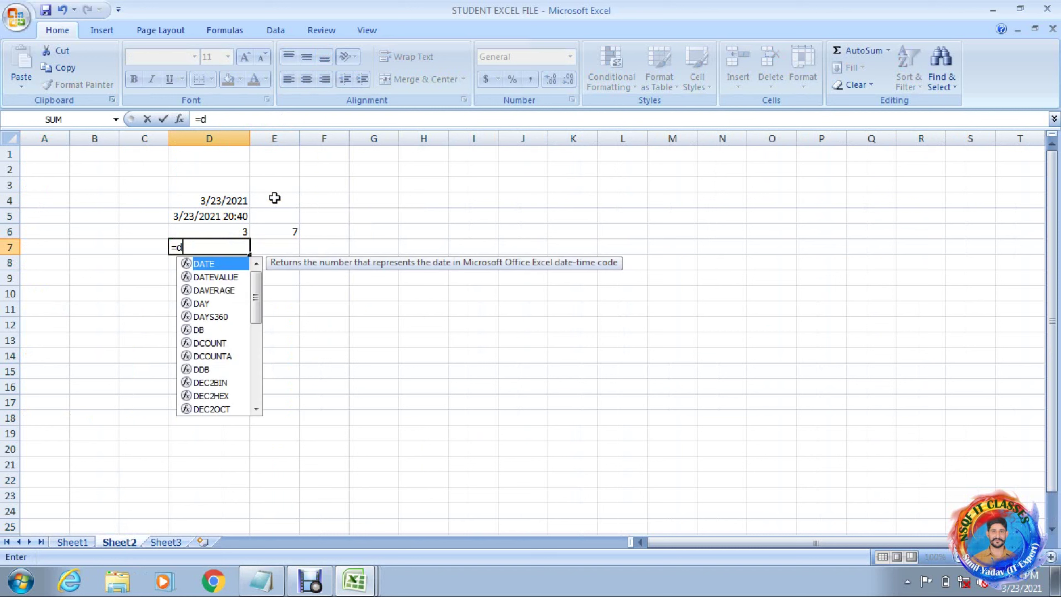
type("ay")
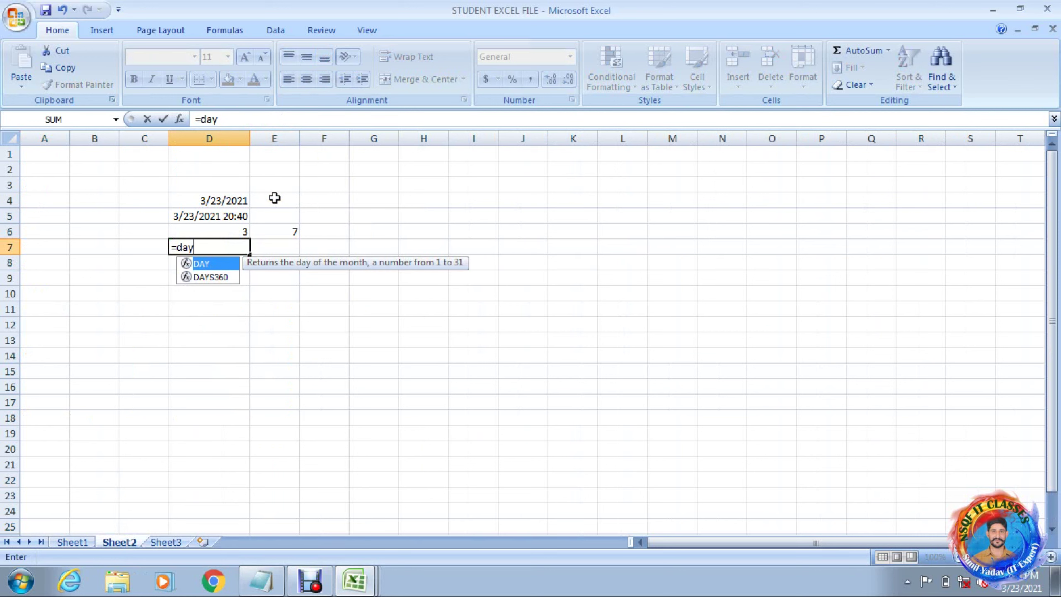
key("Down")
key("Tab")
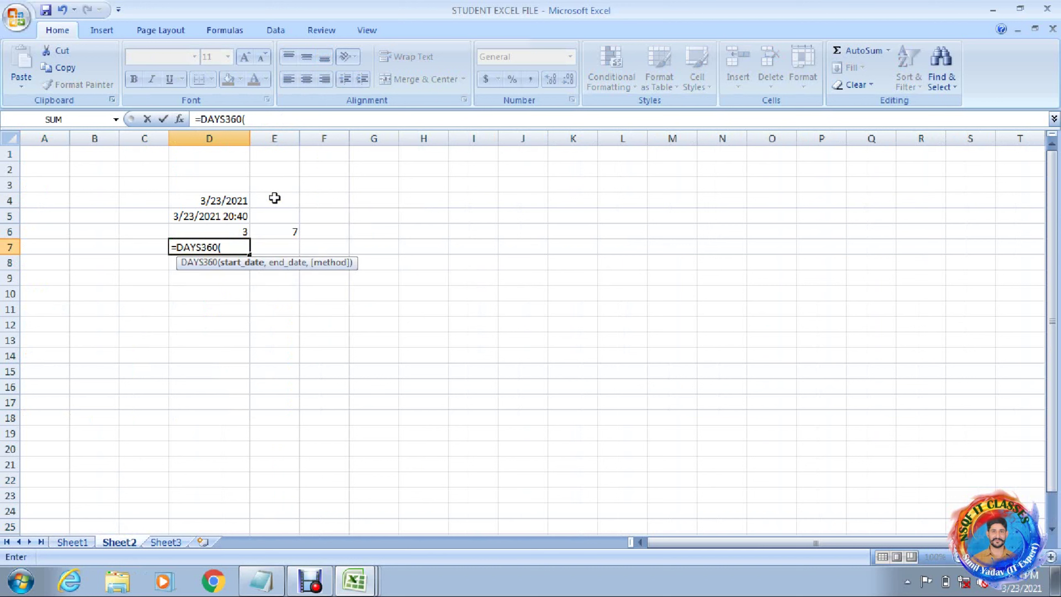
type("\"")
type("05")
type("/05")
type("/")
type("1")
type("80")
key("BackSpace")
key("BackSpace")
type("98")
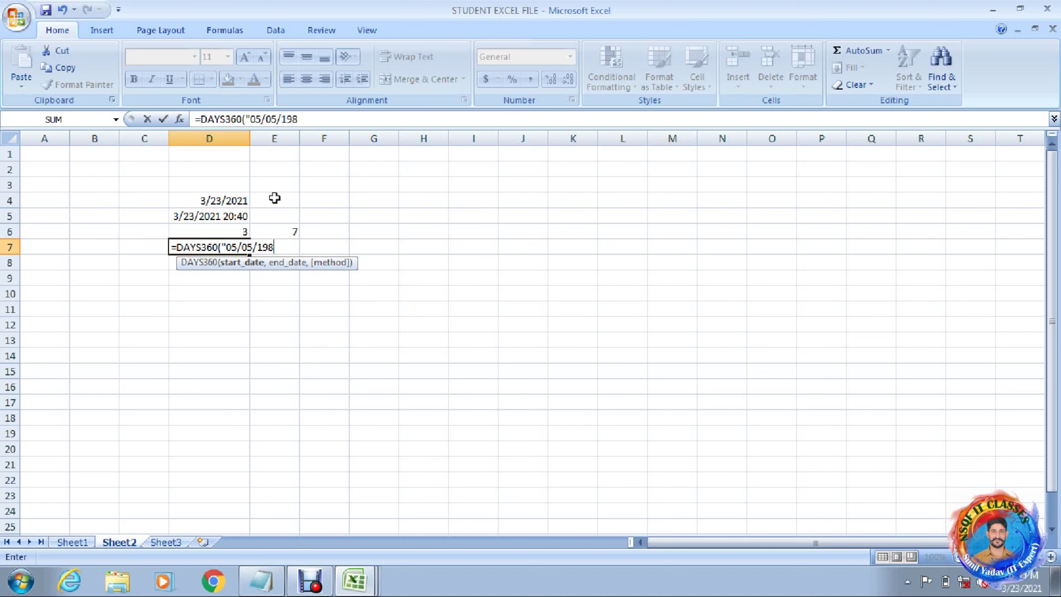
type("0\",\"")
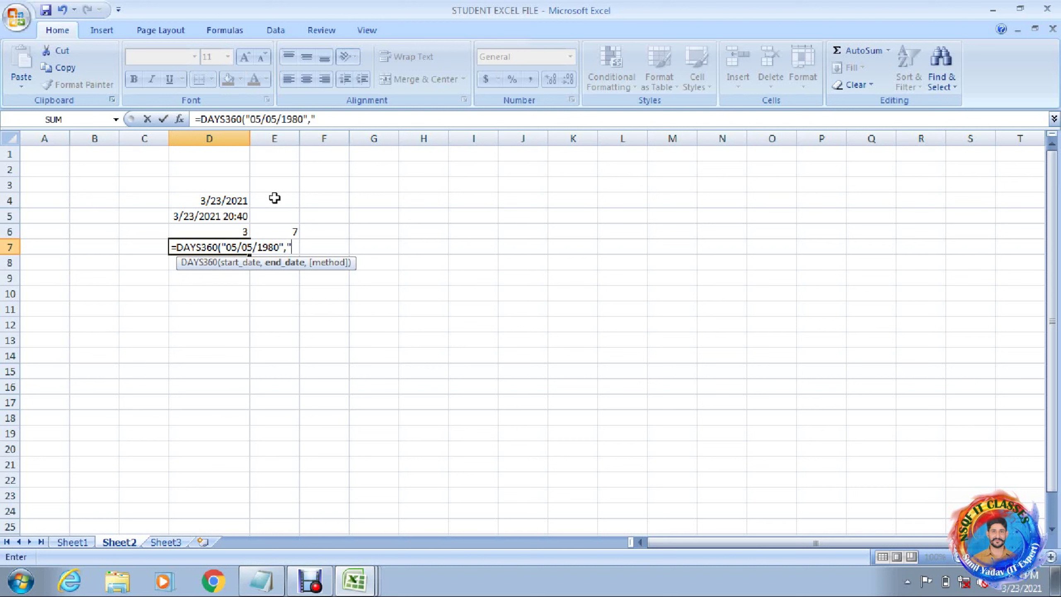
type("3/23/2021\")")
key("Return")
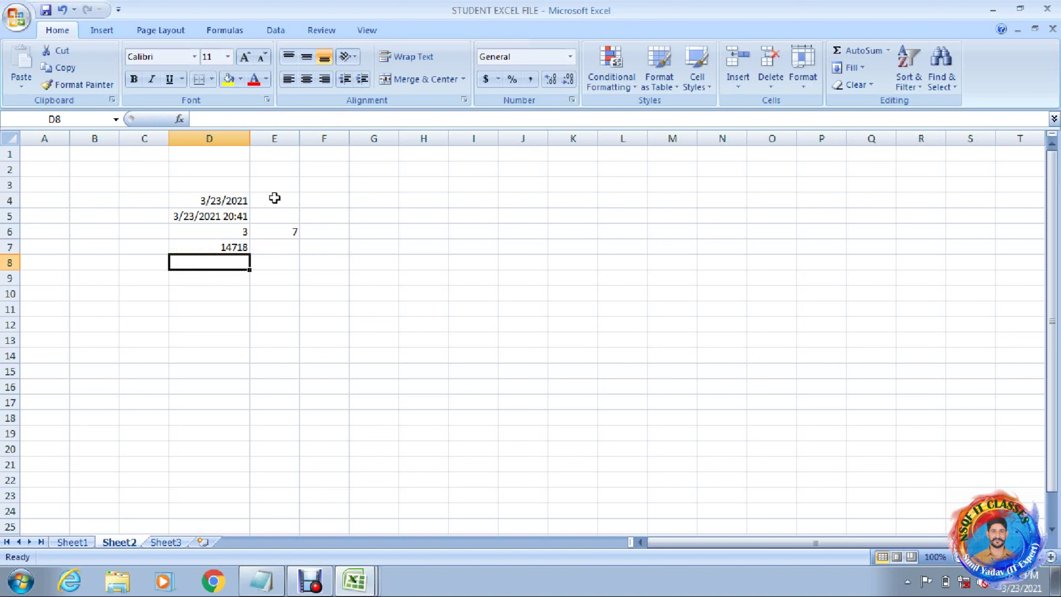
key("Up")
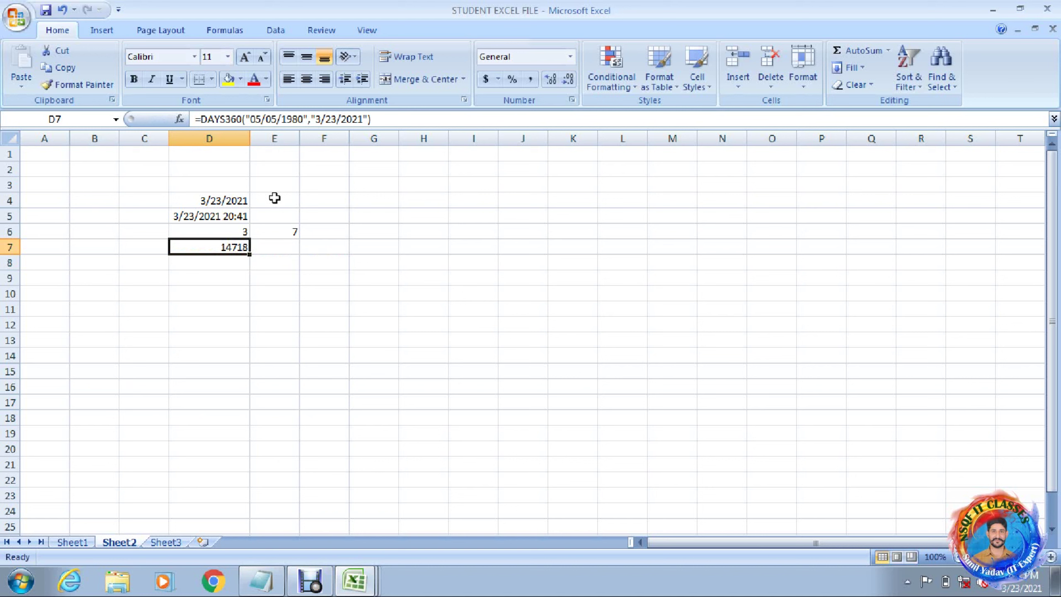
key("F2")
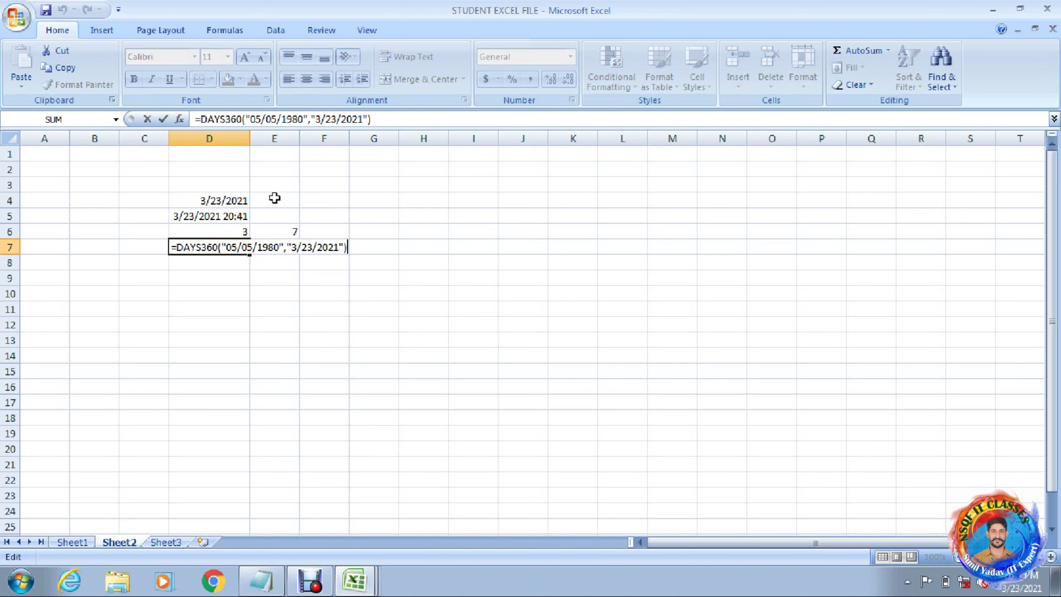
key("Return")
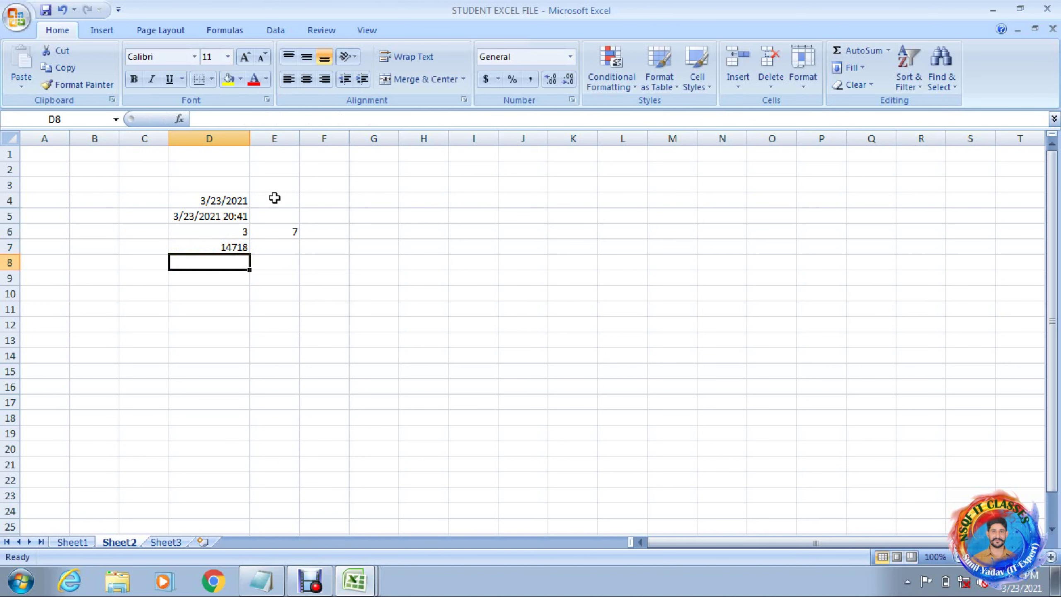
Enter a DATEVALUE formula in cell D8 for the date "3/23/2021" and review it.
type("=")
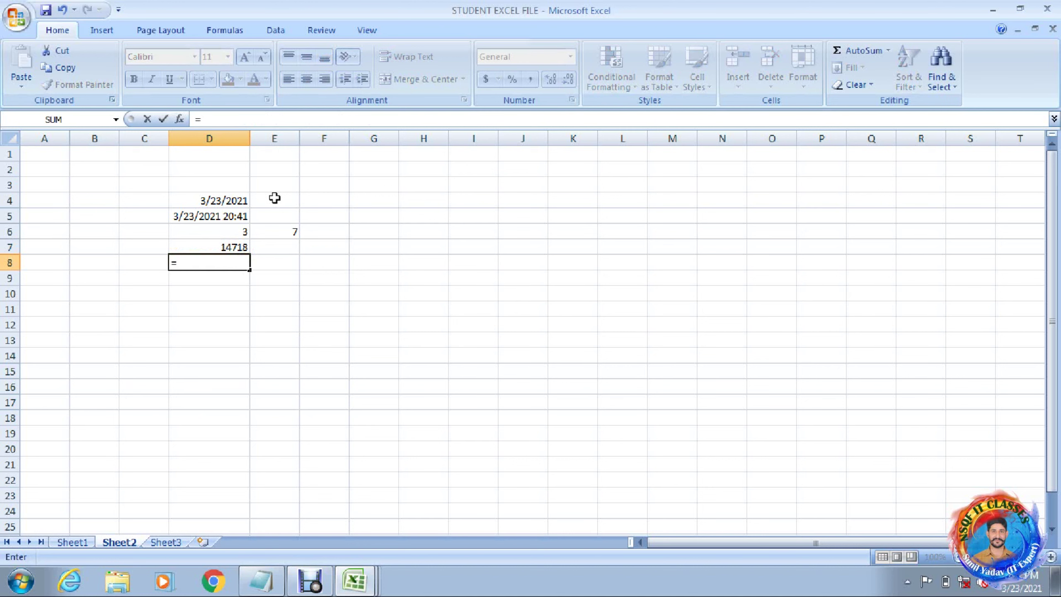
type("date")
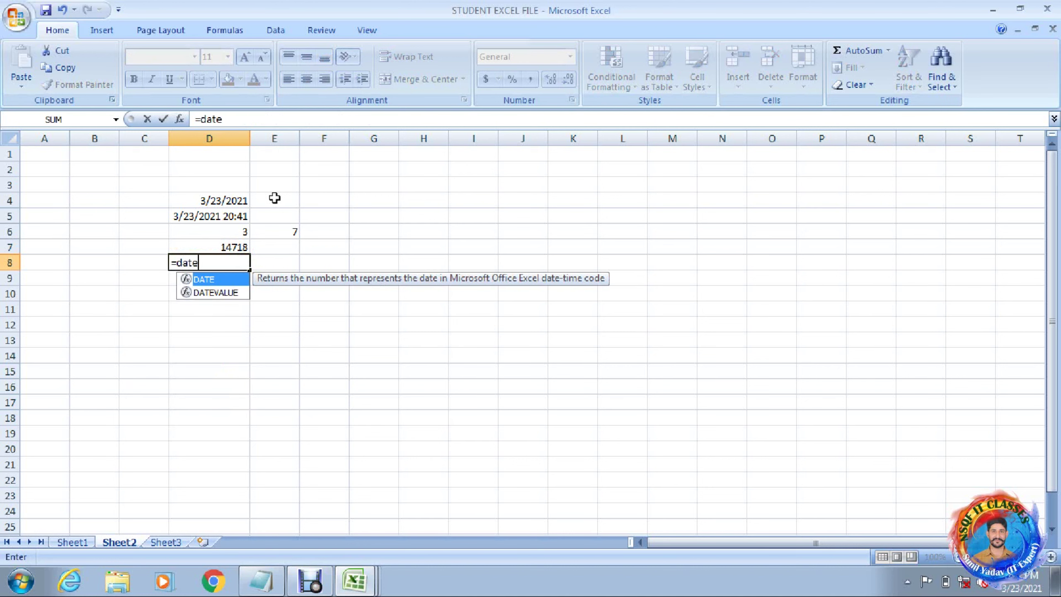
key("Down")
key("Tab")
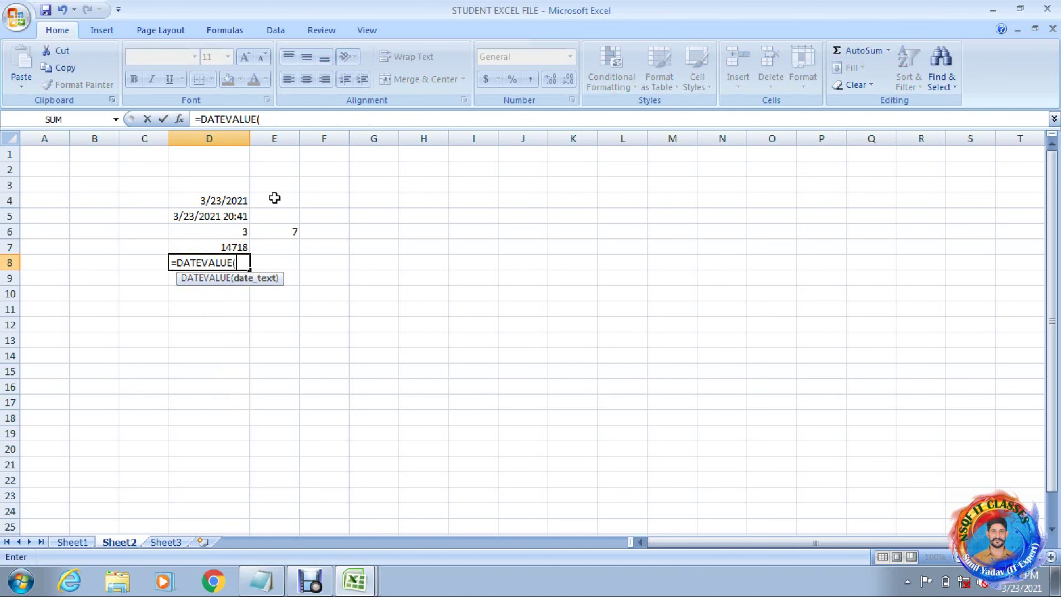
type("\"3/23/20")
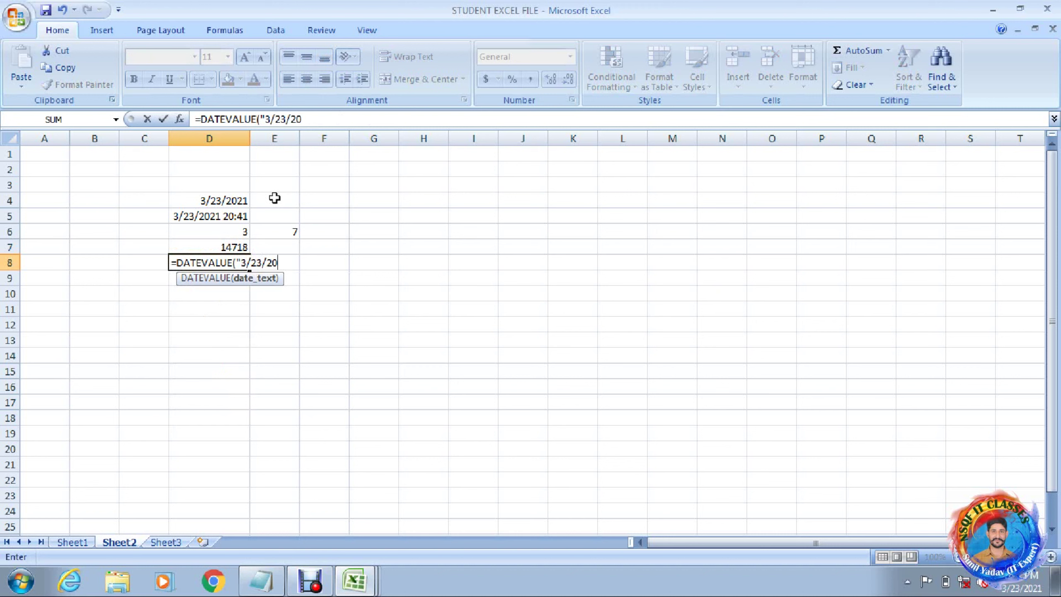
type("21\")")
key("Return")
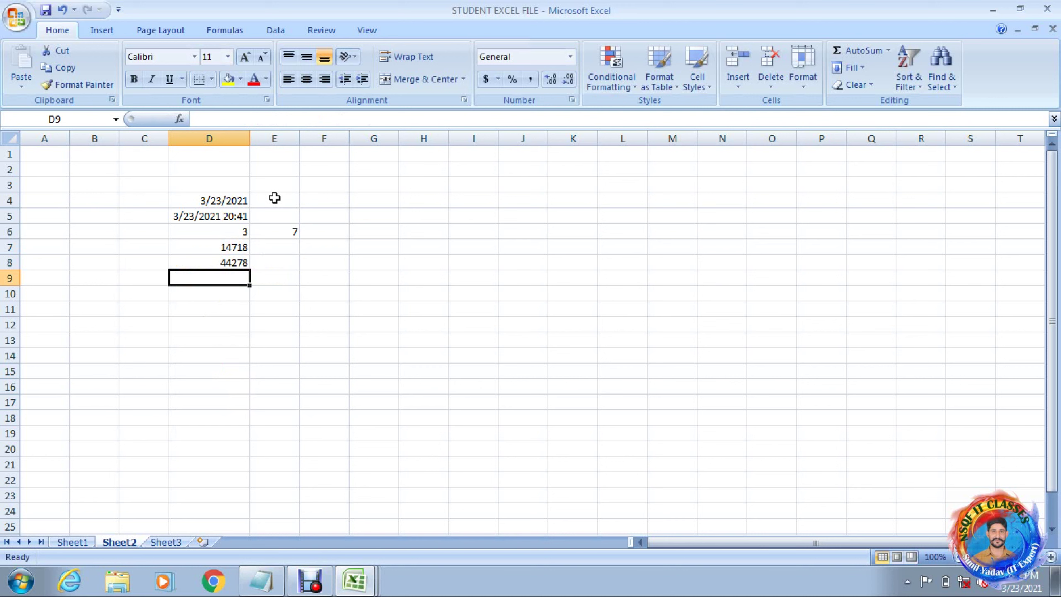
key("Up")
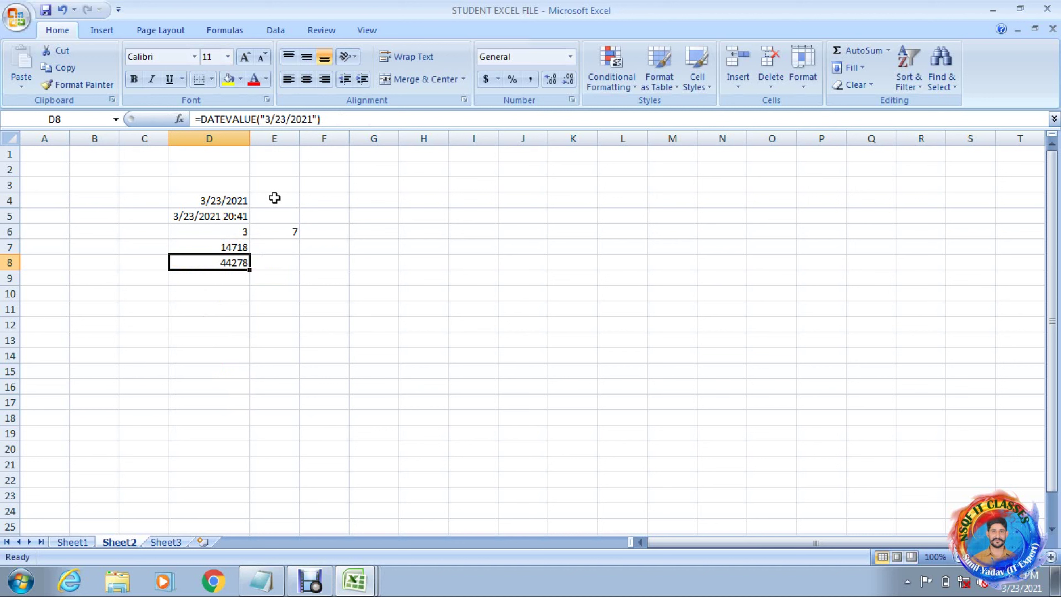
Enter a DATEVALUE formula in cell D9 for the date "01/01/2000".
key("Down")
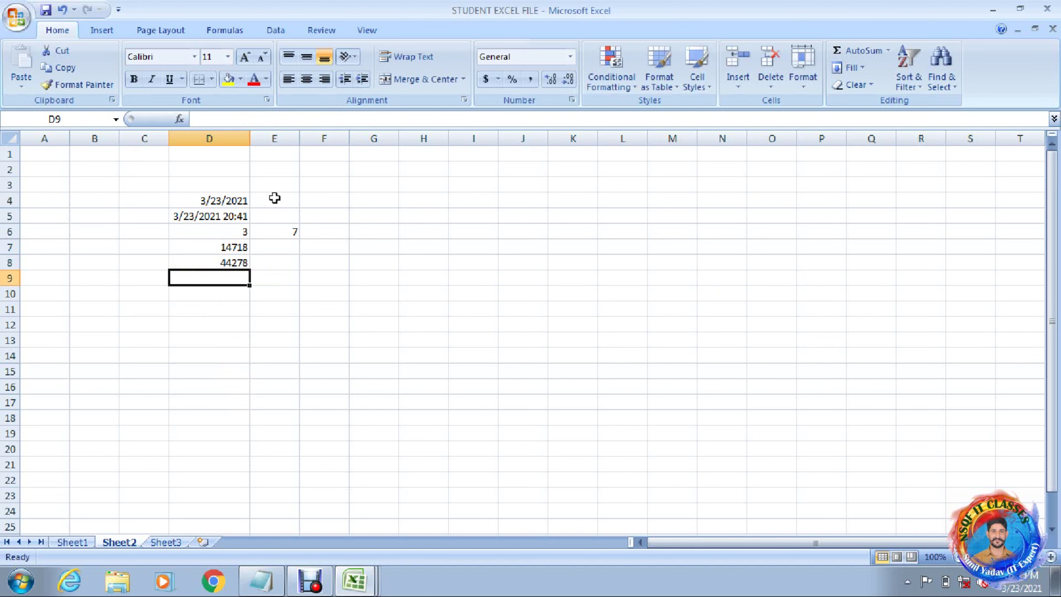
type("=da")
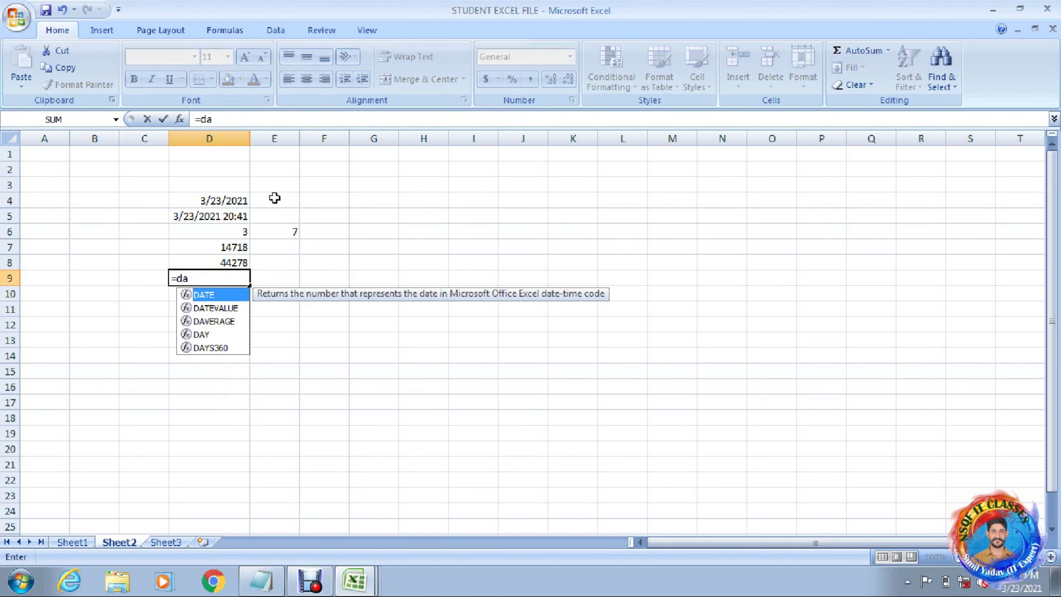
type("t")
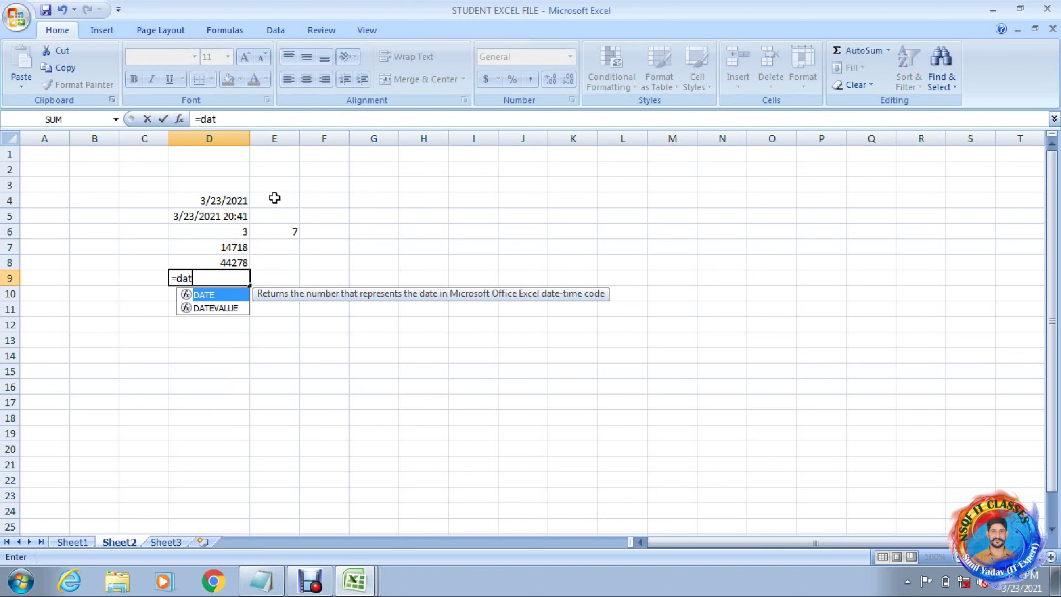
key("Down")
key("Tab")
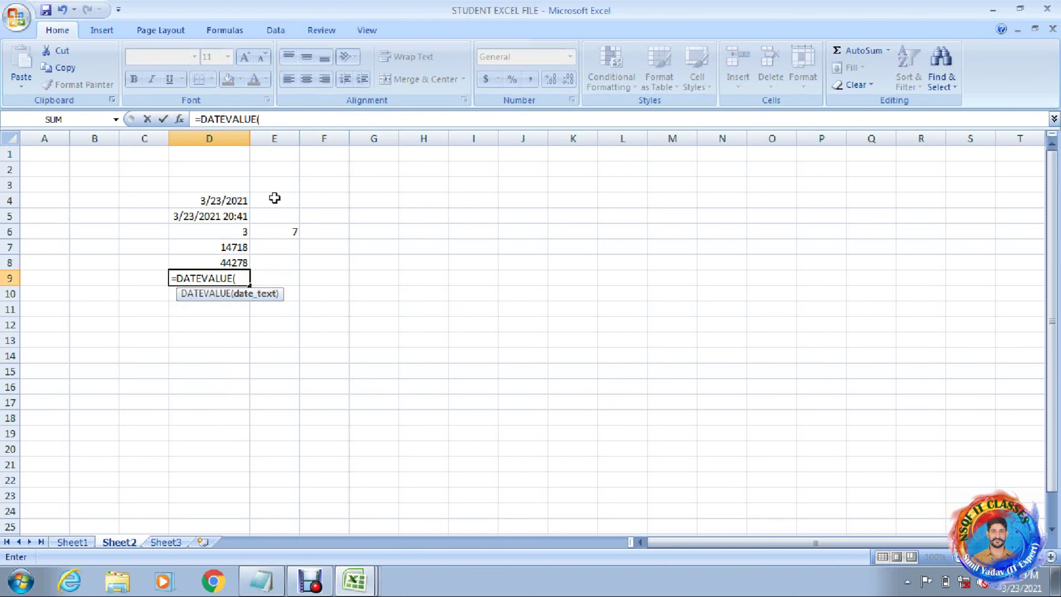
type("\"01/01/2000\"")
key("Return")
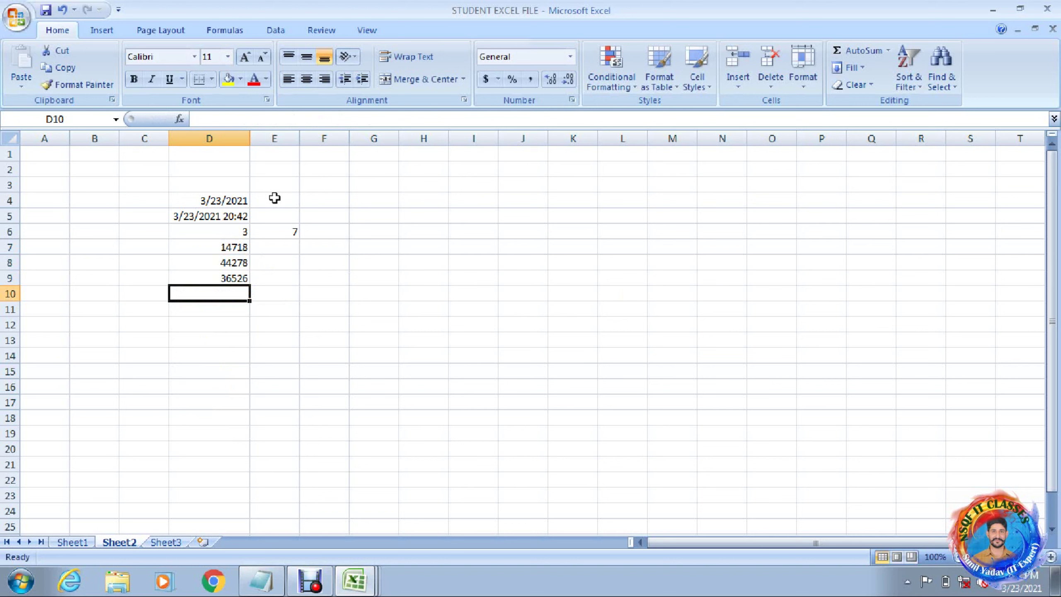
Enter a formula in cell E9 that subtracts the date value in D9 from the one in D8.
key("Up")
key("Right")
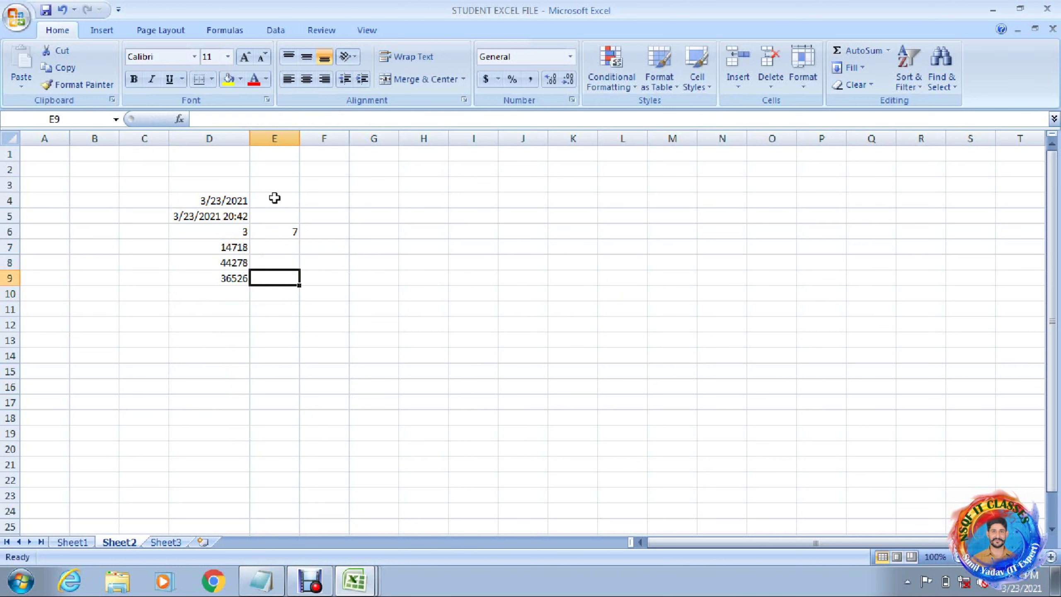
type("=")
key("Up")
key("Left")
type("-")
key("Left")
key("Return")
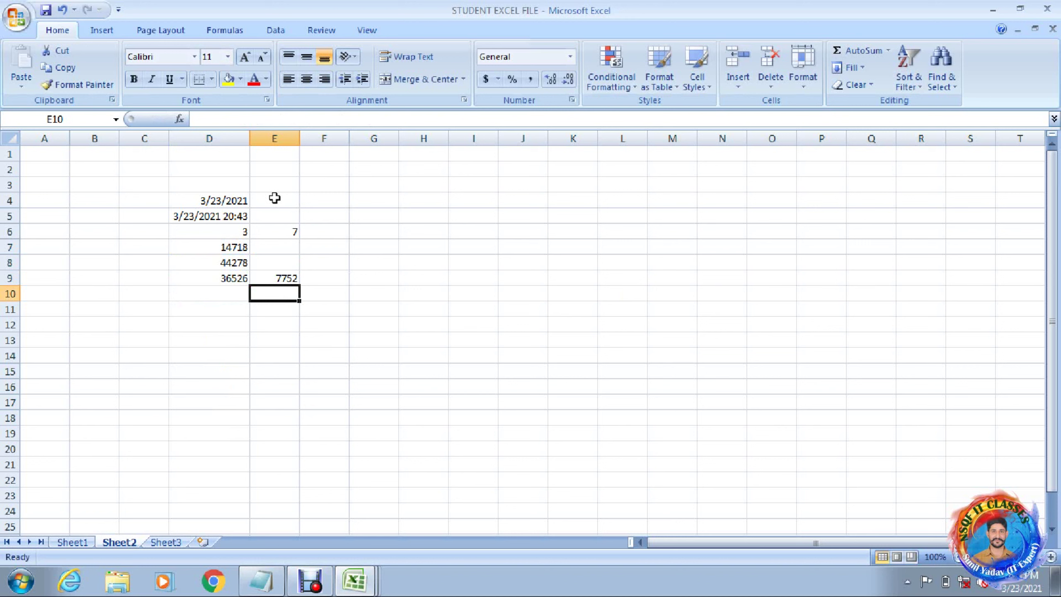
Enter a DATEVALUE formula in cell D10 for the date "05/05/1980", correcting the incomplete function name.
key("Down")
key("Left")
key("Up")
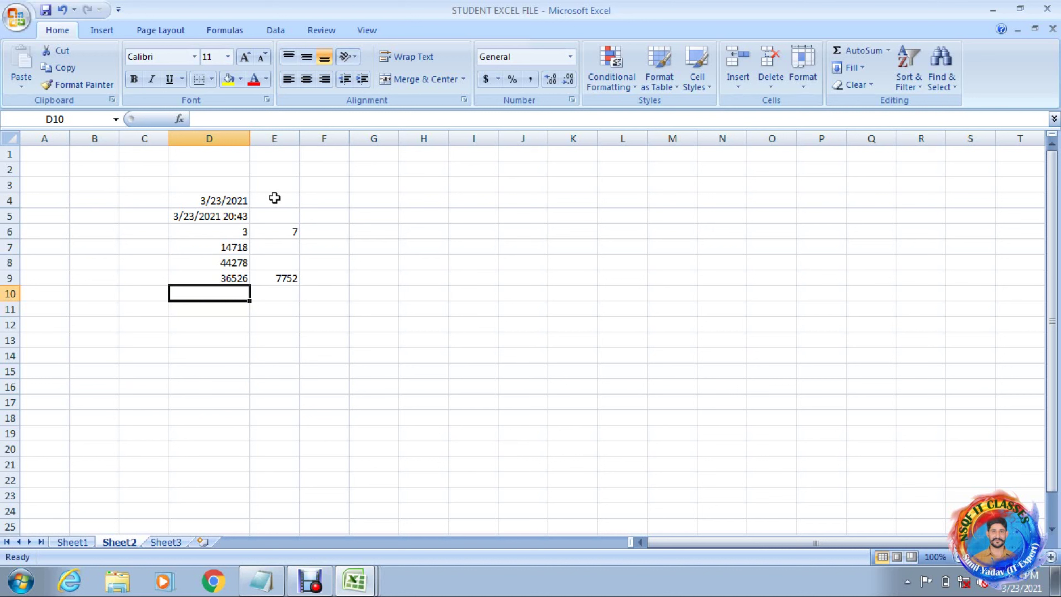
type("=da")
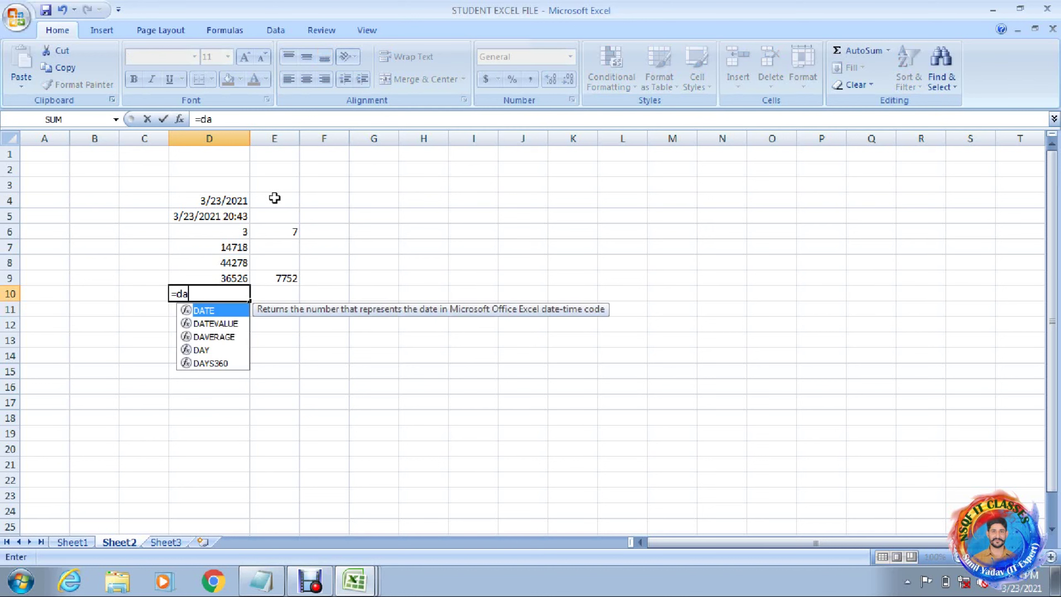
type("t")
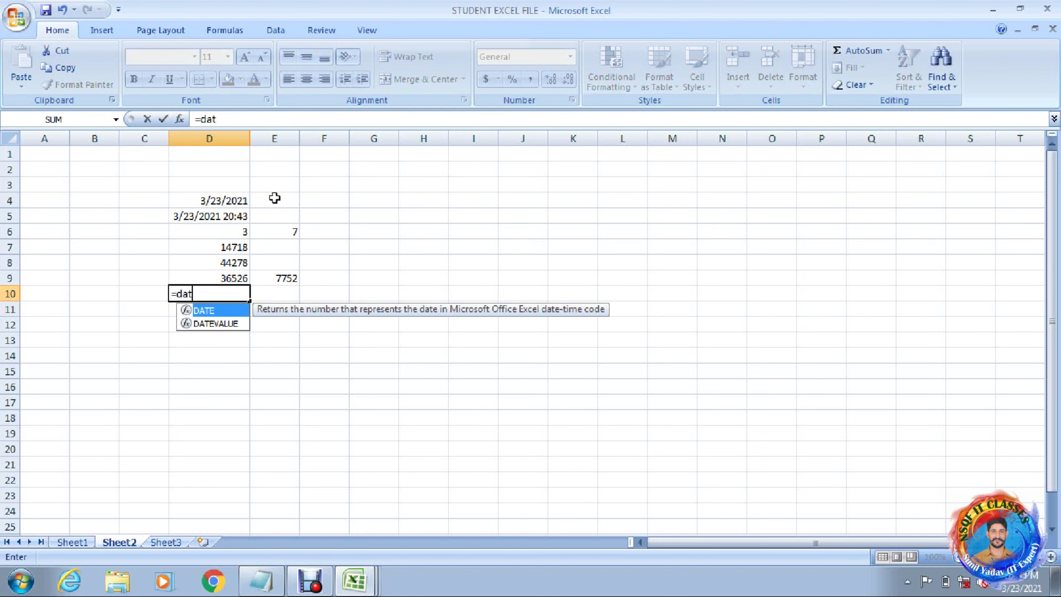
key("Down")
key("Return")
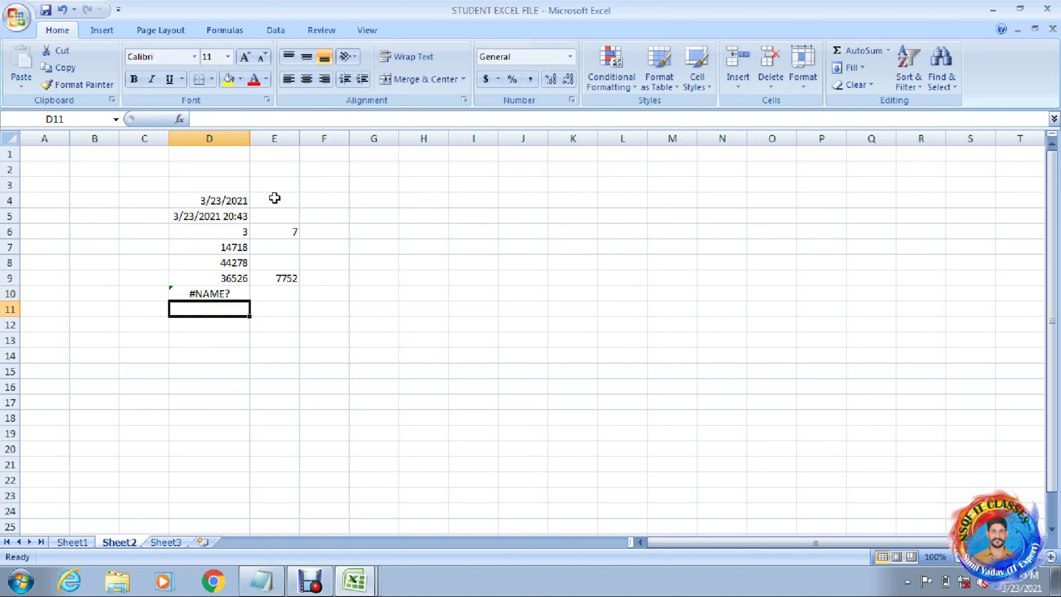
key("Up")
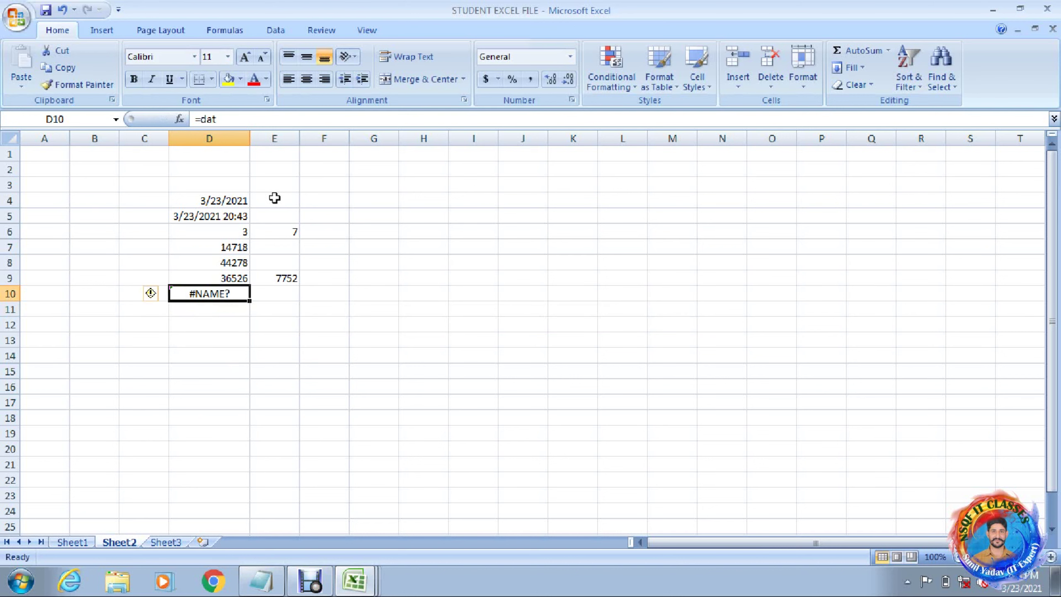
key("F2")
type("e")
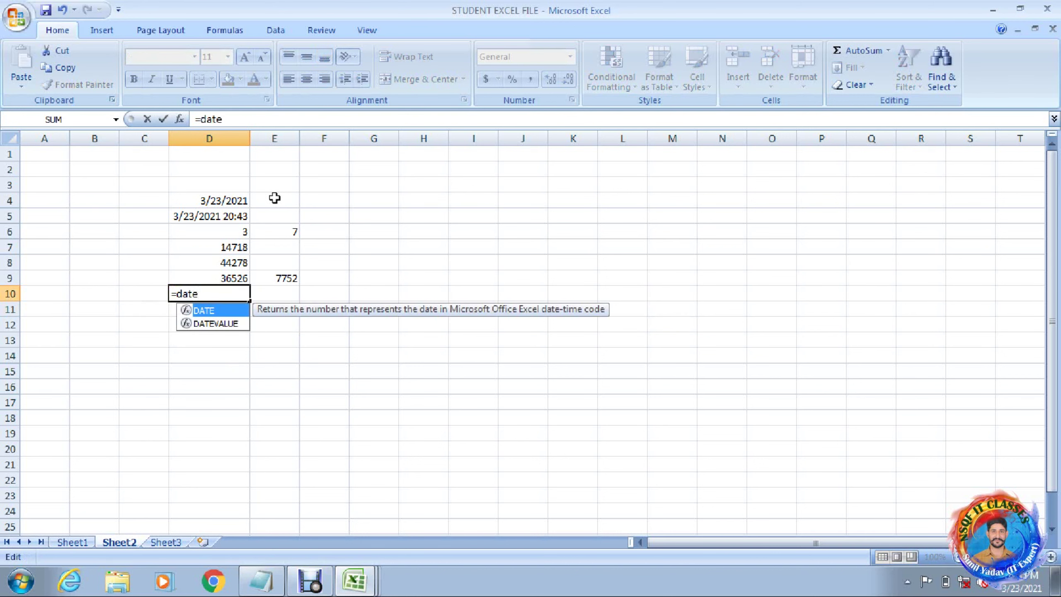
key("Down")
key("Tab")
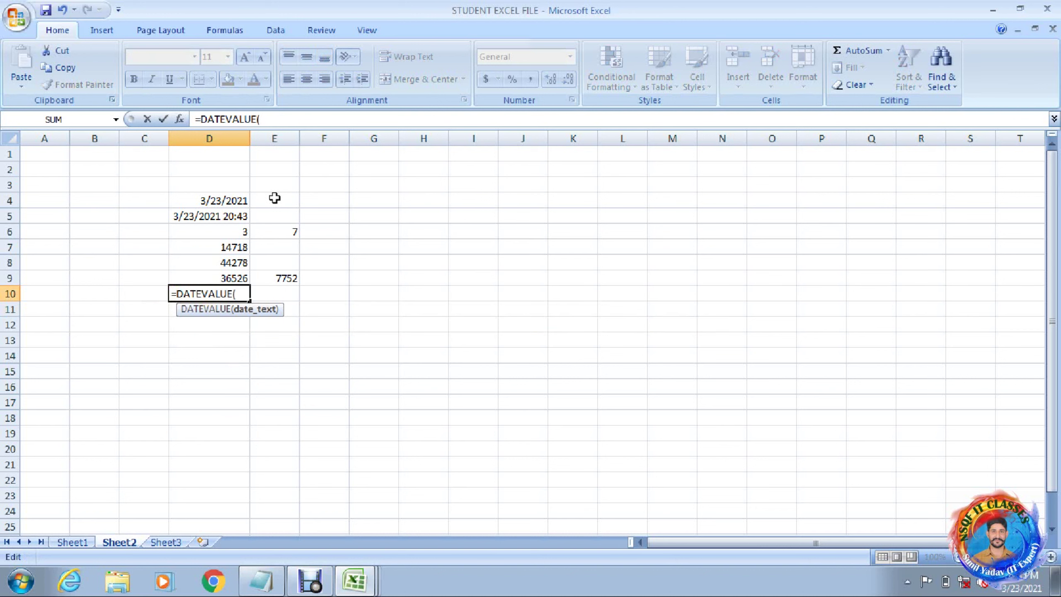
type("\"05/05/1980")
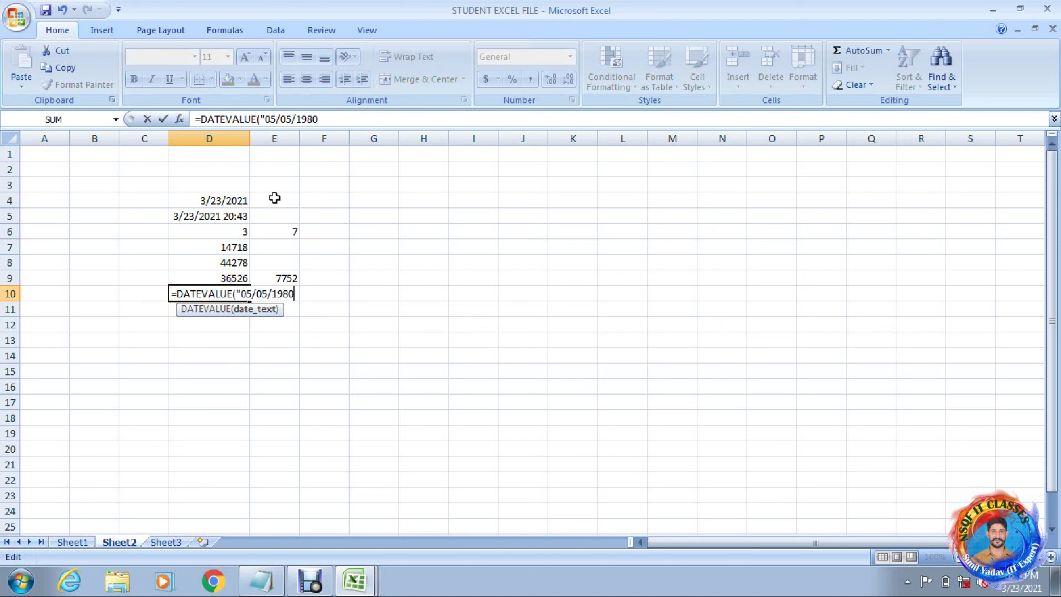
type("\")")
key("Return")
Enter the formula =D8-D10 in cell E10 to get the days between the two dates.
key("Up")
key("Right")
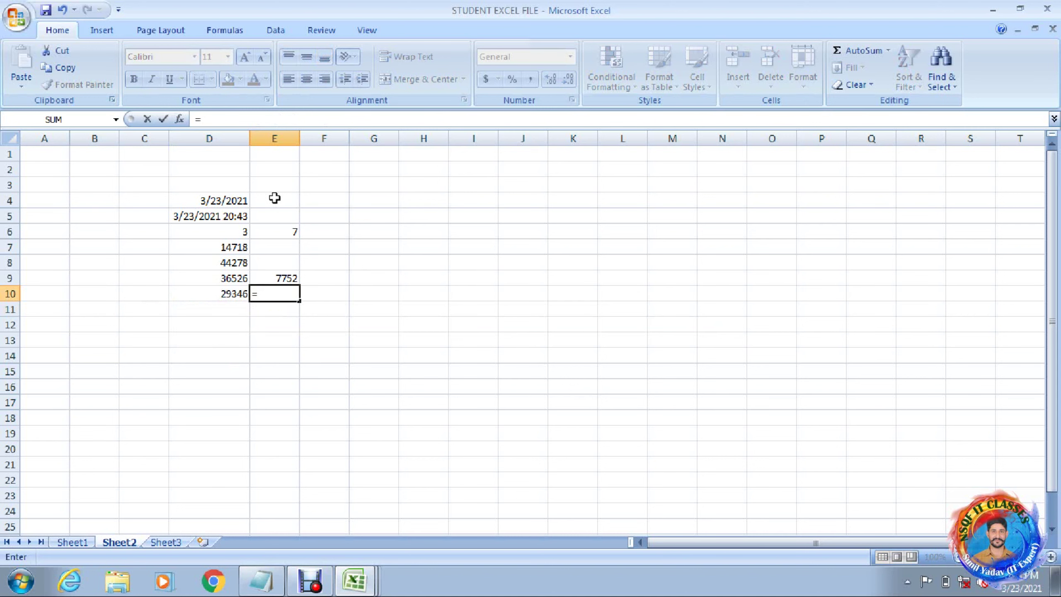
type("=")
key("Up")
key("Up")
key("Left")
type("-")
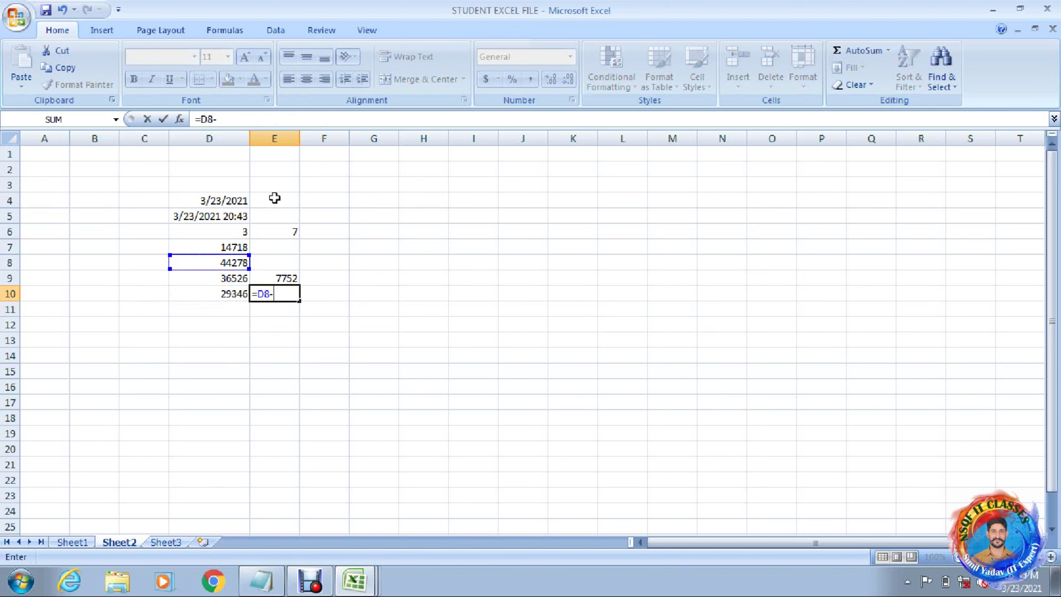
key("Left")
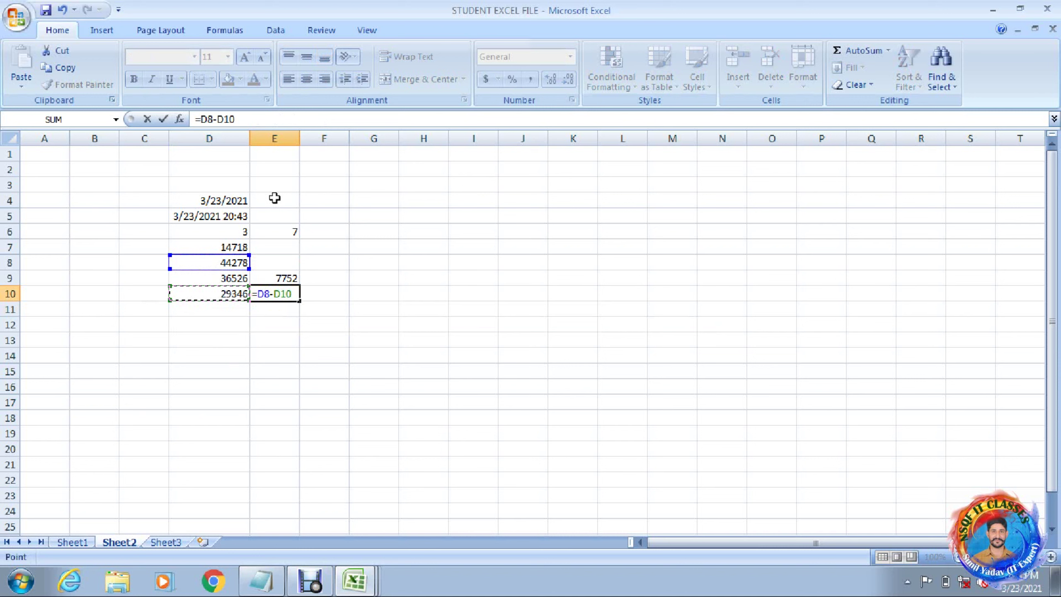
key("Return")
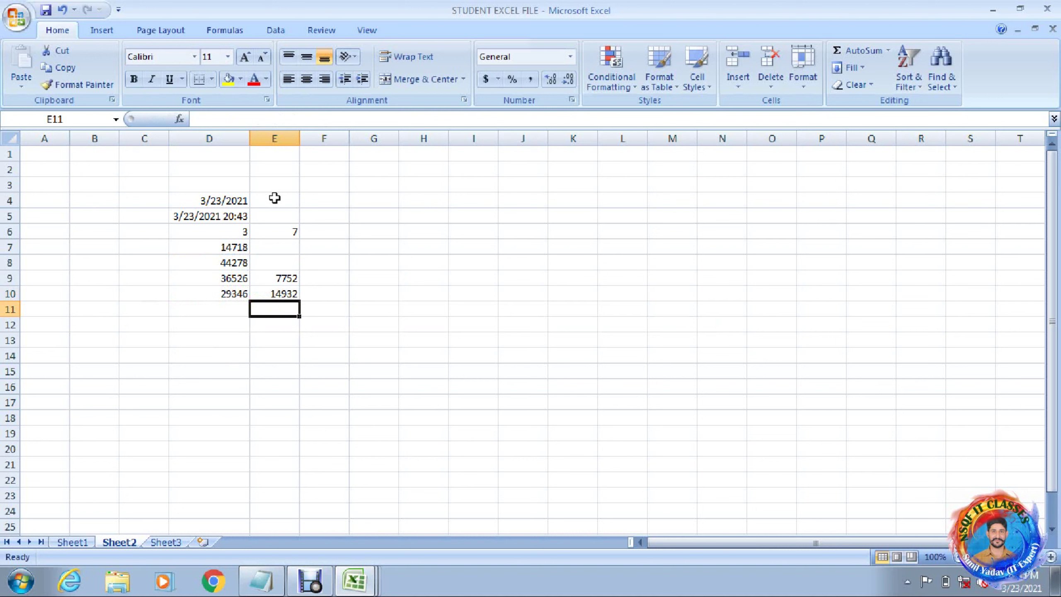
Enter the formula =E10/365.25 in cell F10 to convert the day difference into years.
key("Up")
key("Right")
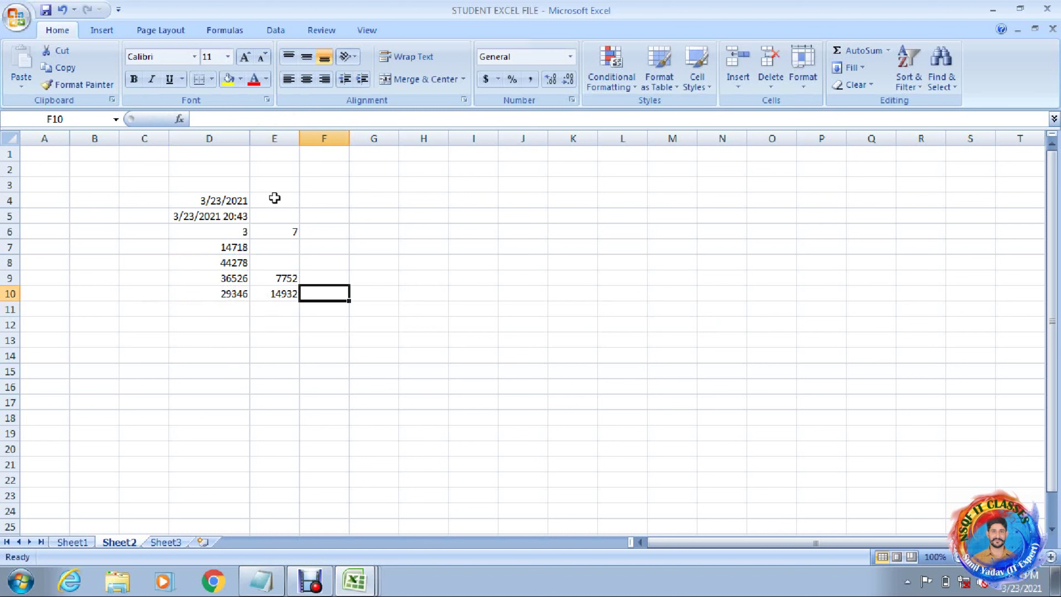
type("=")
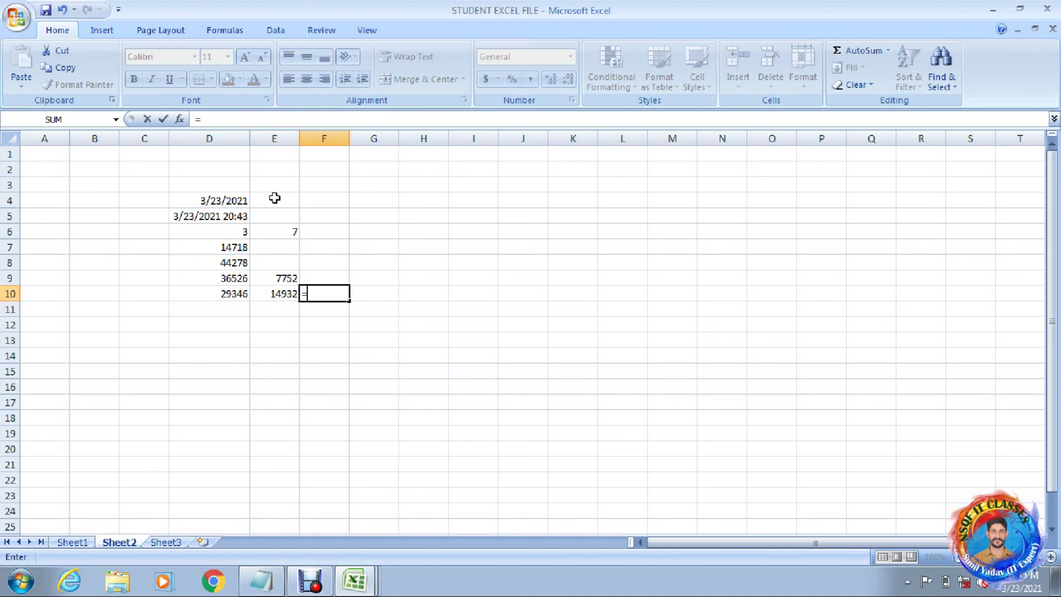
key("Left")
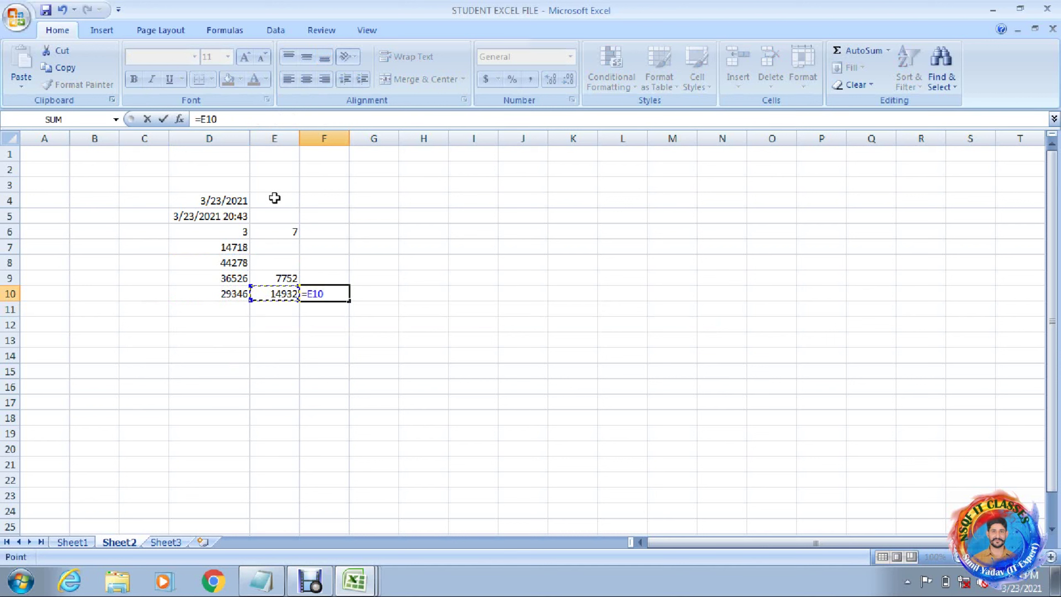
type("/365.25")
key("Return")
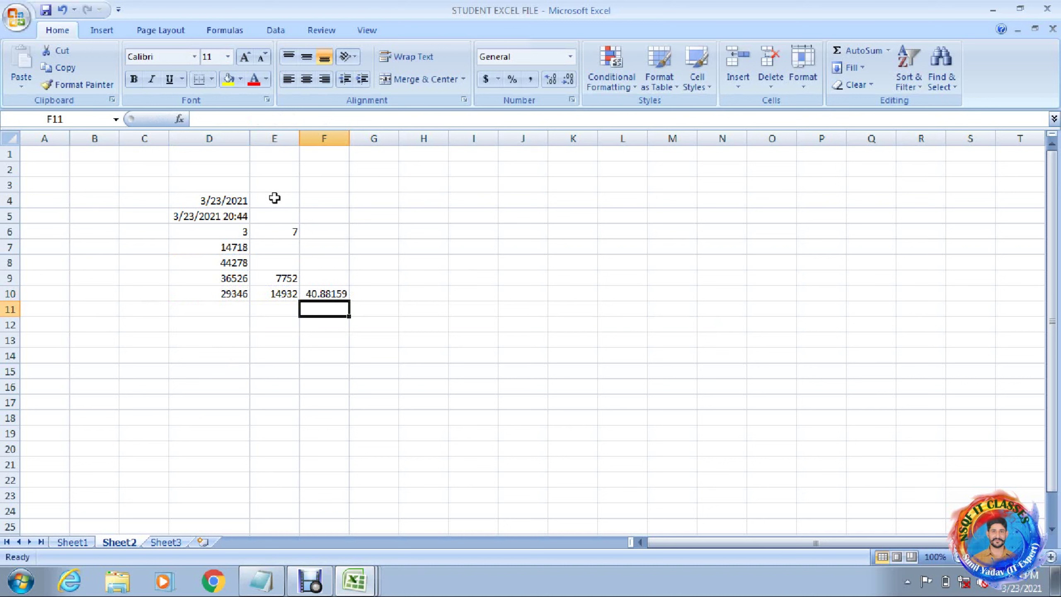